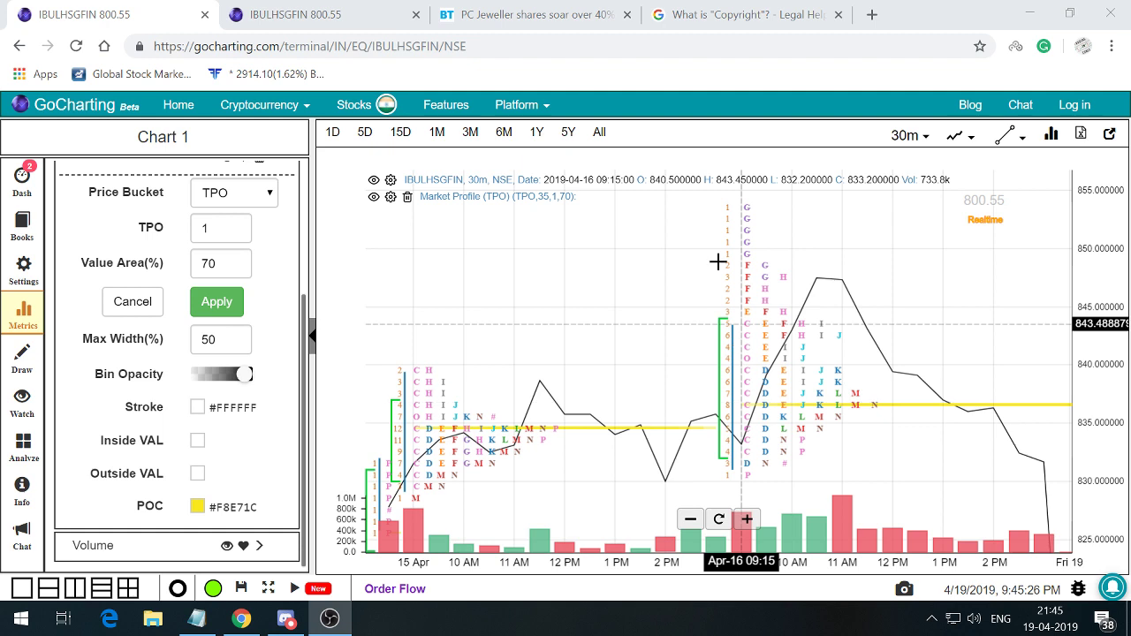
- Compare IBULHSGFIN's 30-minute candlestick chart with its TPO market profile for the 16 April session
left_click(329, 26)
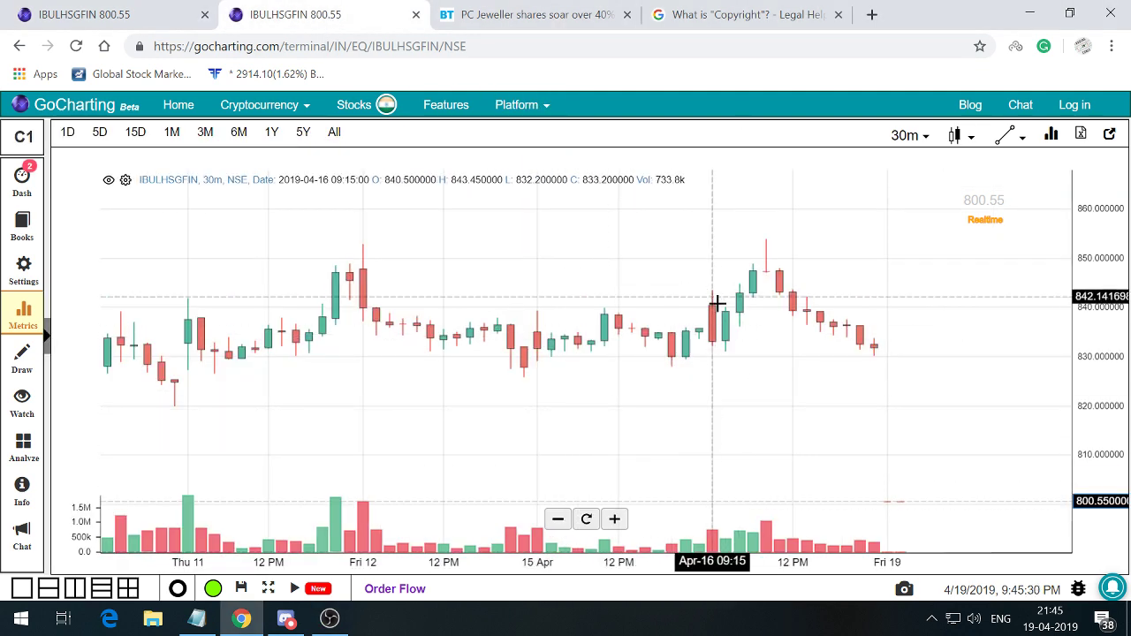
key("ctrl+shift+Tab")
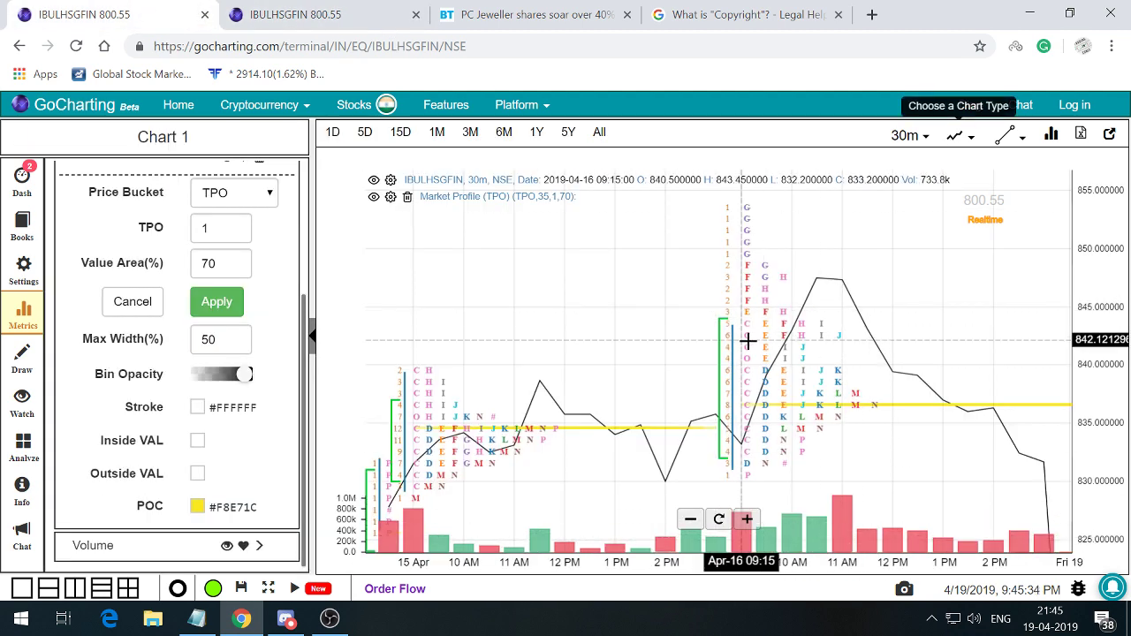
left_click(275, 7)
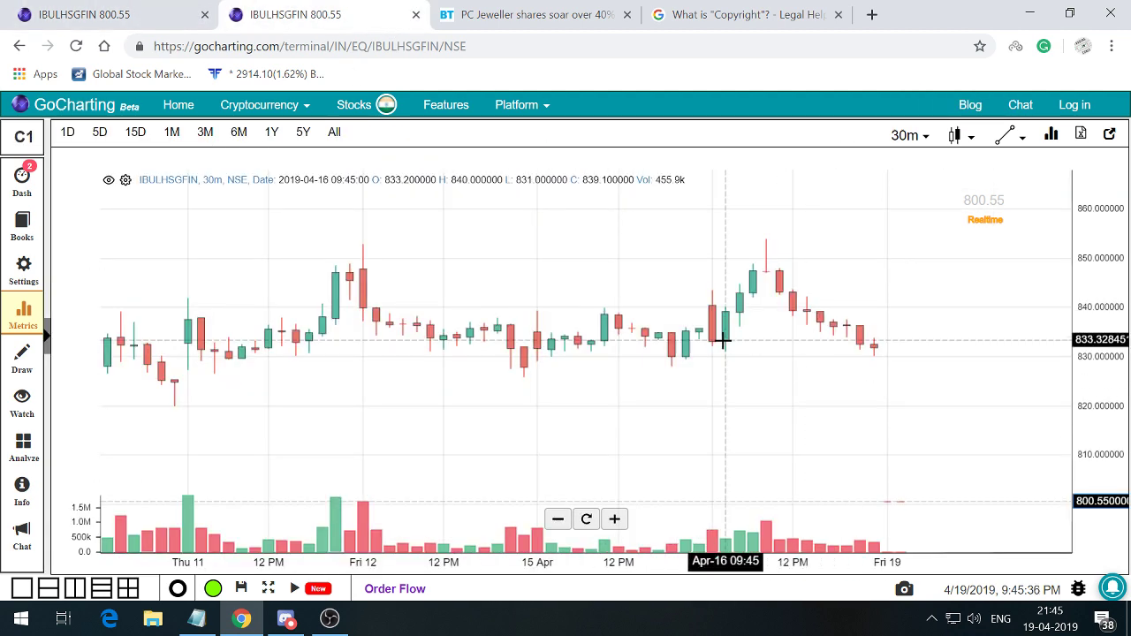
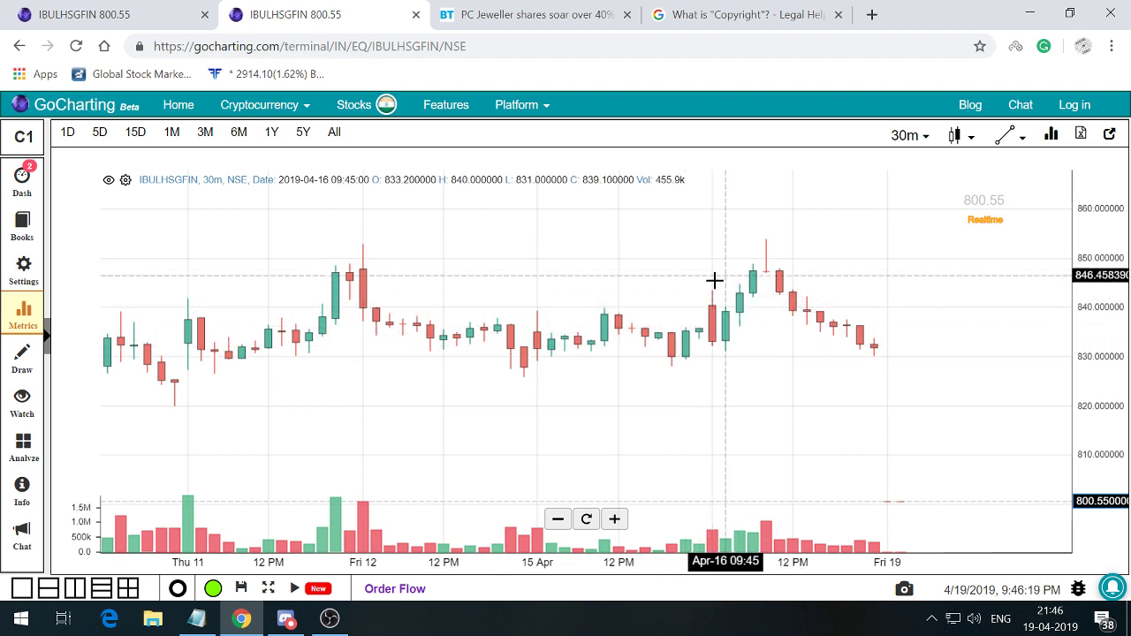
key("ctrl+shift+Tab")
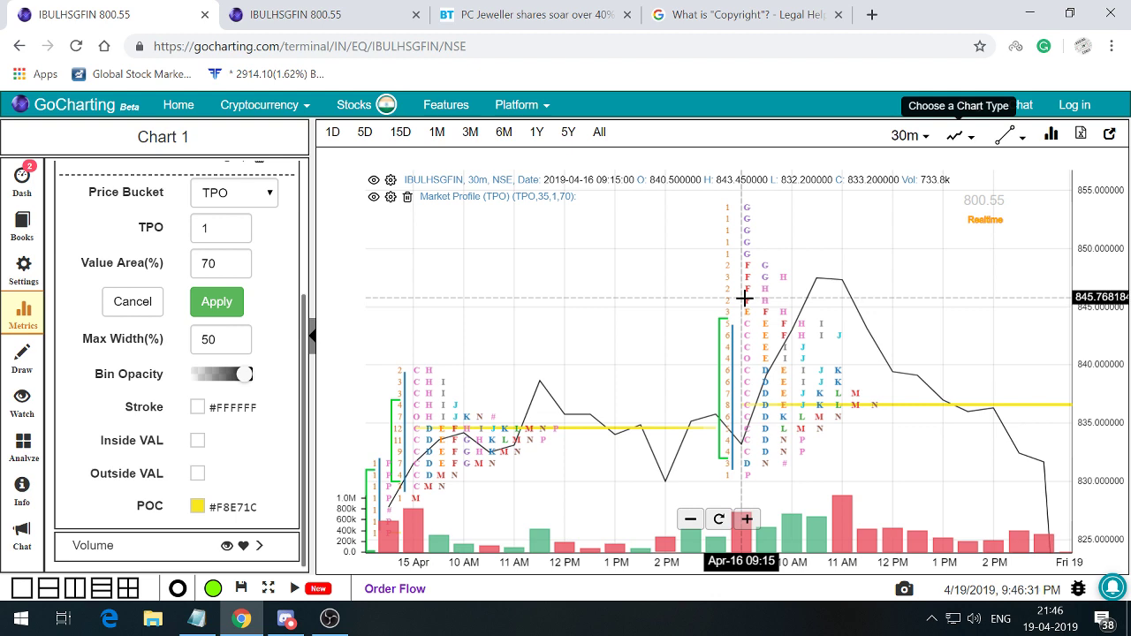
left_click(302, 20)
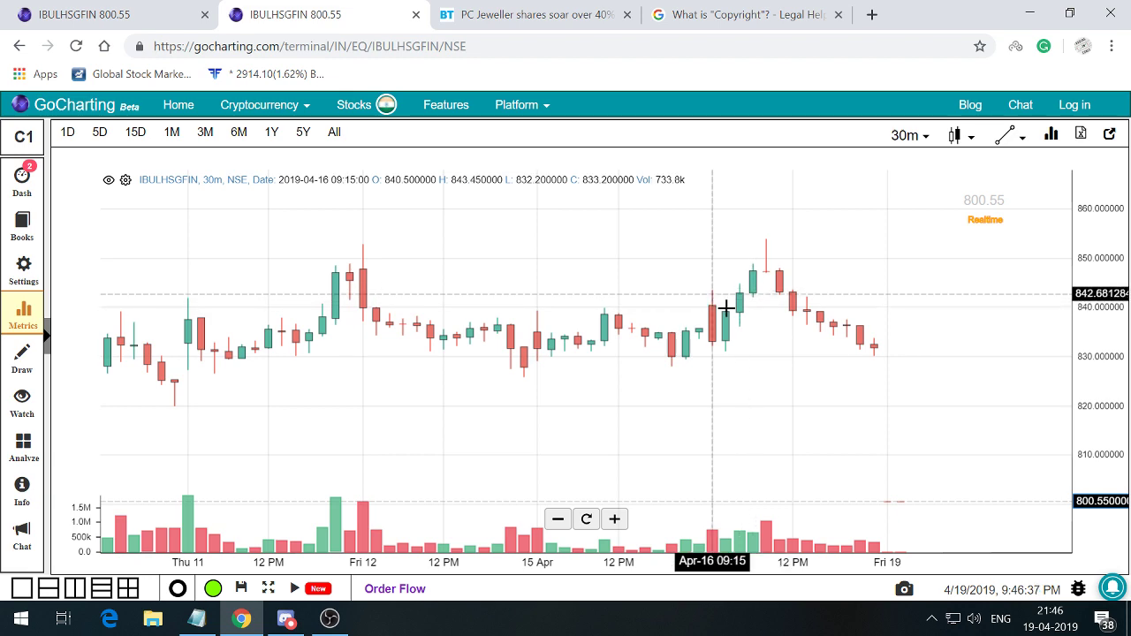
left_click(59, 18)
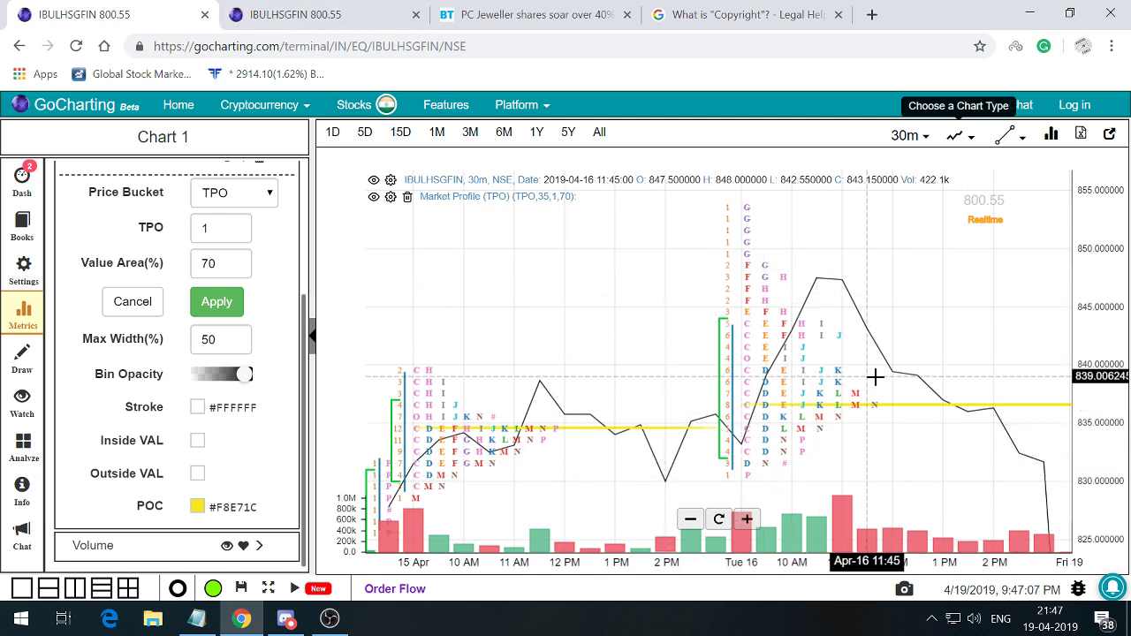
left_click(281, 20)
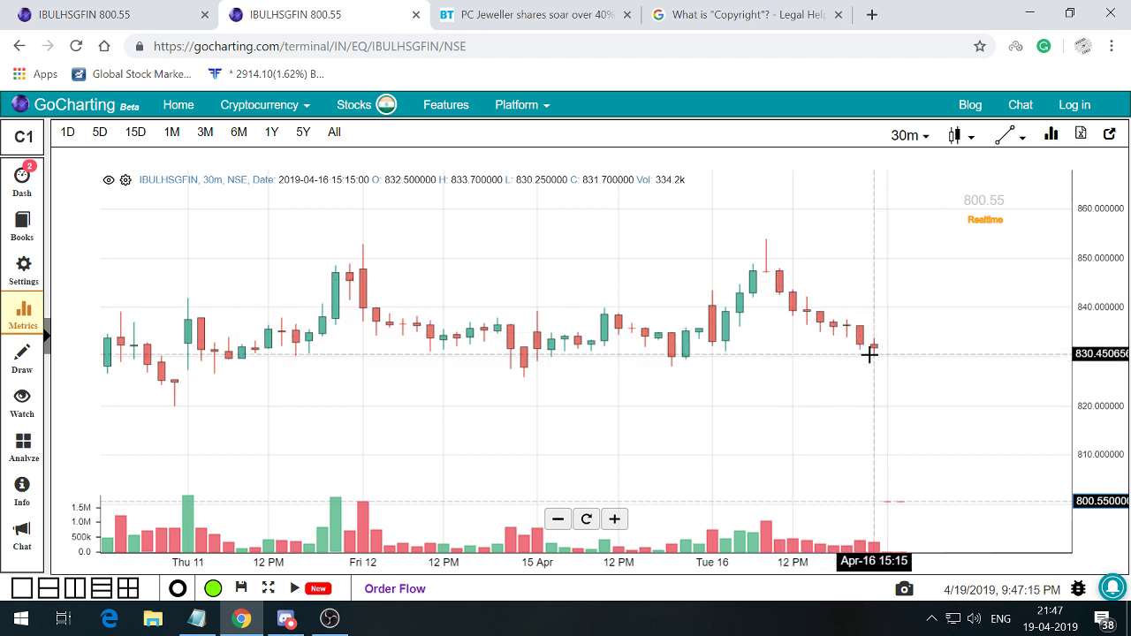
left_click(151, 15)
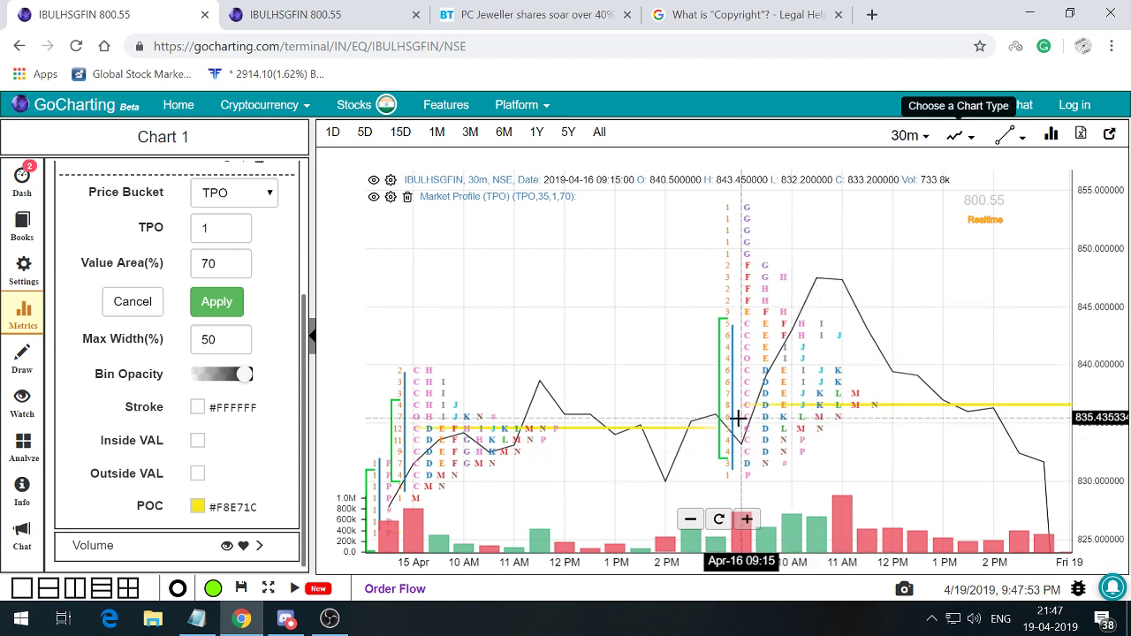
- Go back through the market profile chart to the 27 March session and enlarge the price scale enough to show the TPO letters
left_click_drag(538, 500, 966, 427)
left_click_drag(699, 417, 1122, 371)
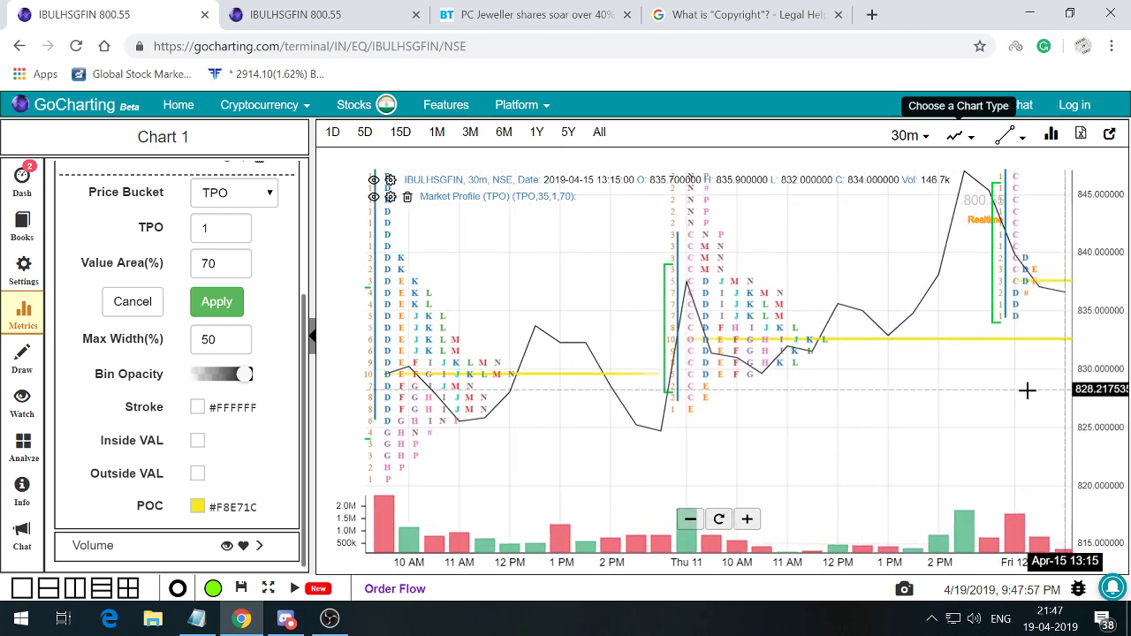
left_click_drag(524, 454, 1125, 371)
left_click_drag(730, 400, 1096, 388)
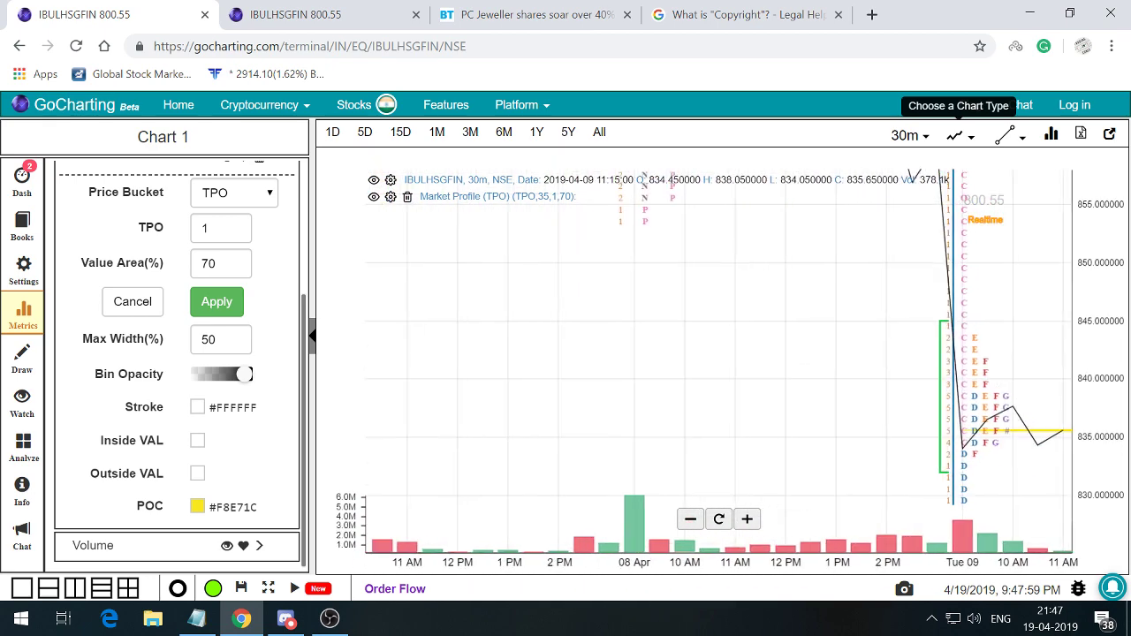
left_click_drag(571, 404, 1096, 397)
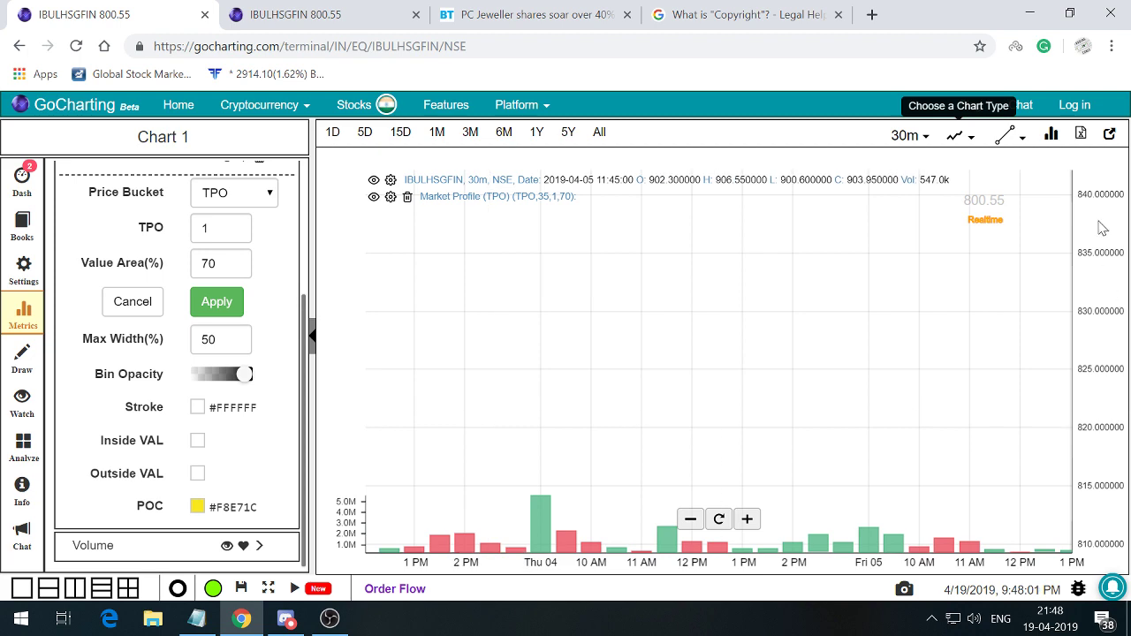
left_click_drag(575, 411, 1114, 388)
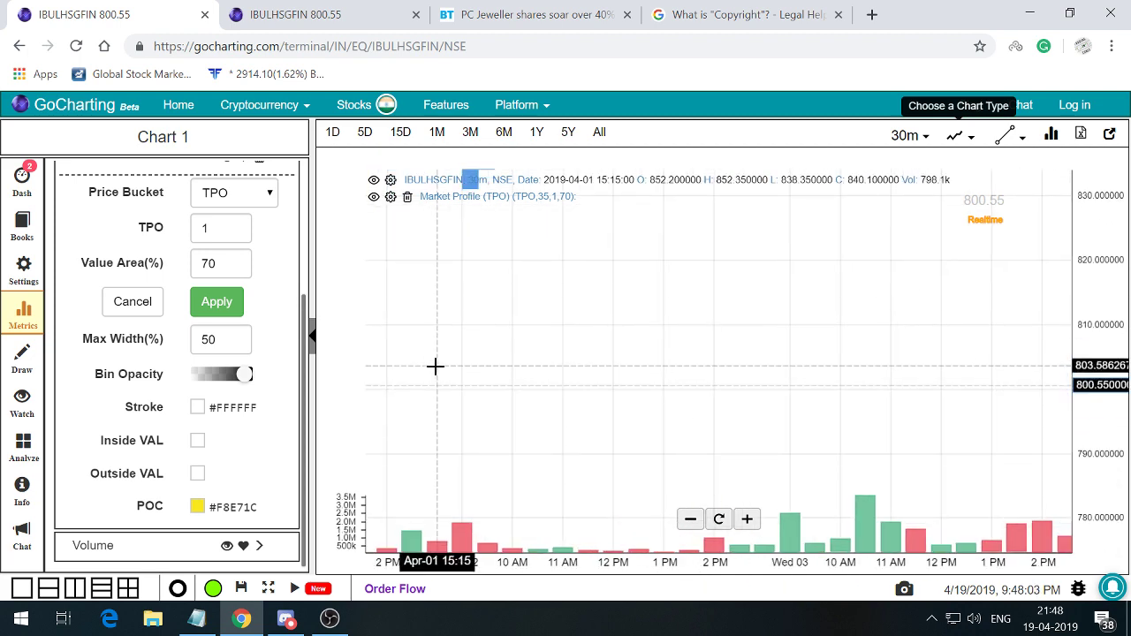
left_click_drag(434, 366, 698, 558)
left_click_drag(563, 376, 1060, 389)
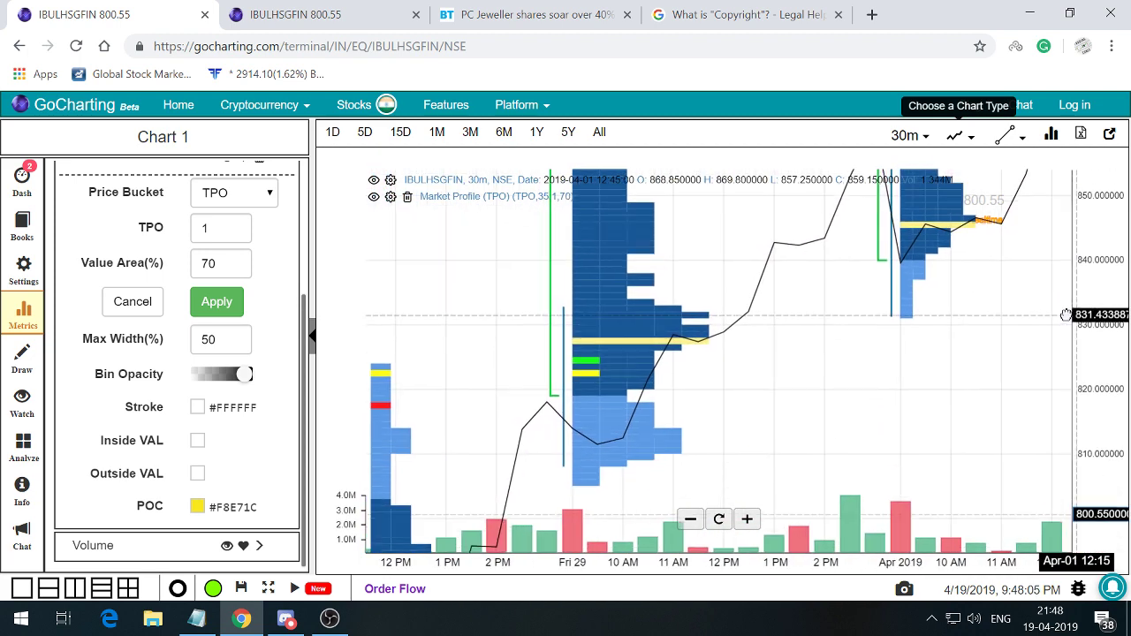
left_click_drag(744, 444, 890, 238)
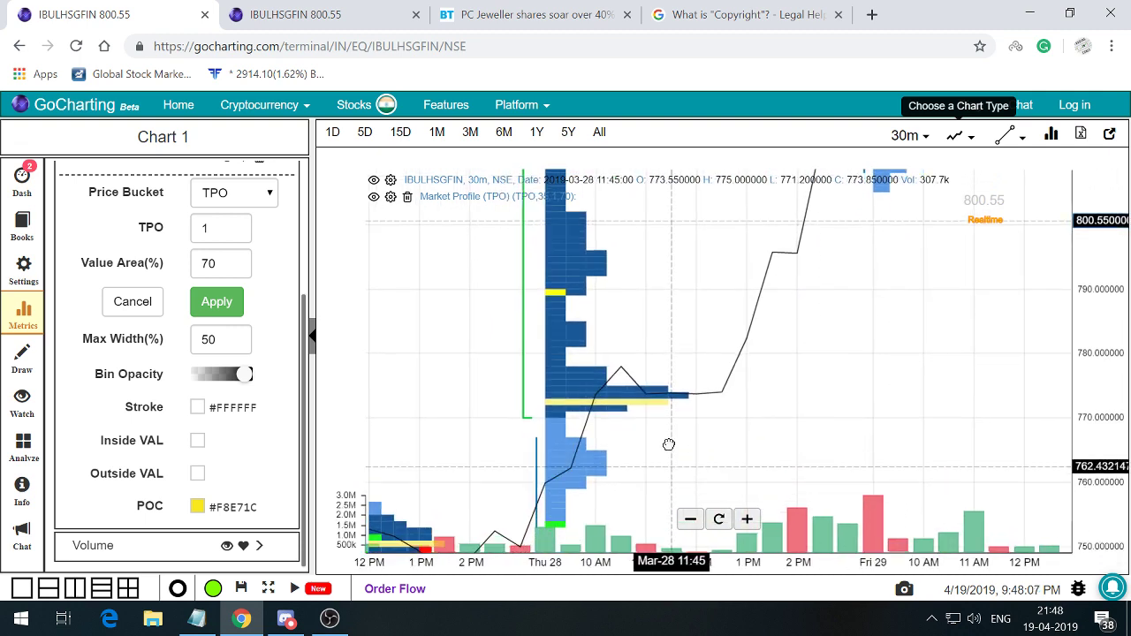
left_click_drag(669, 447, 923, 255)
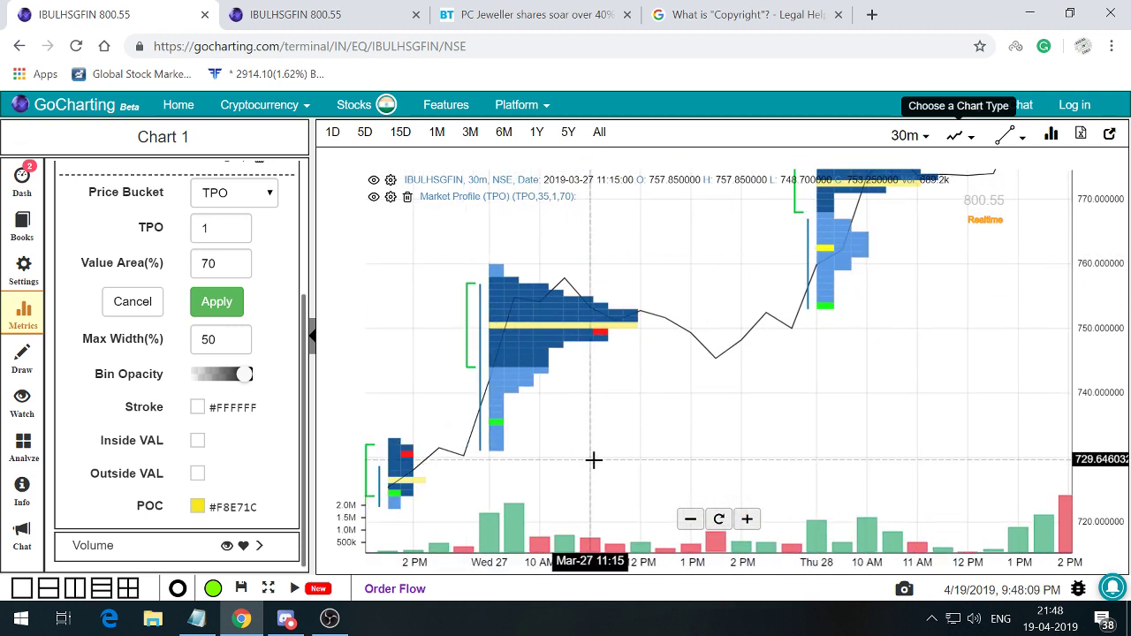
left_click_drag(595, 460, 762, 485)
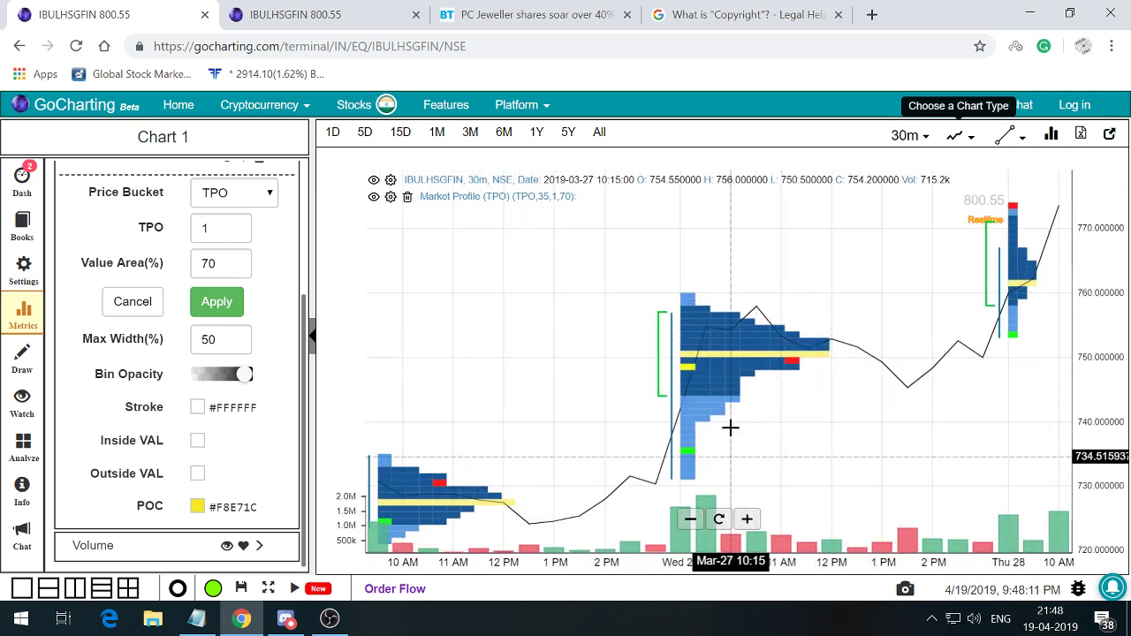
left_click_drag(1109, 452, 1105, 393)
left_click_drag(881, 457, 843, 424)
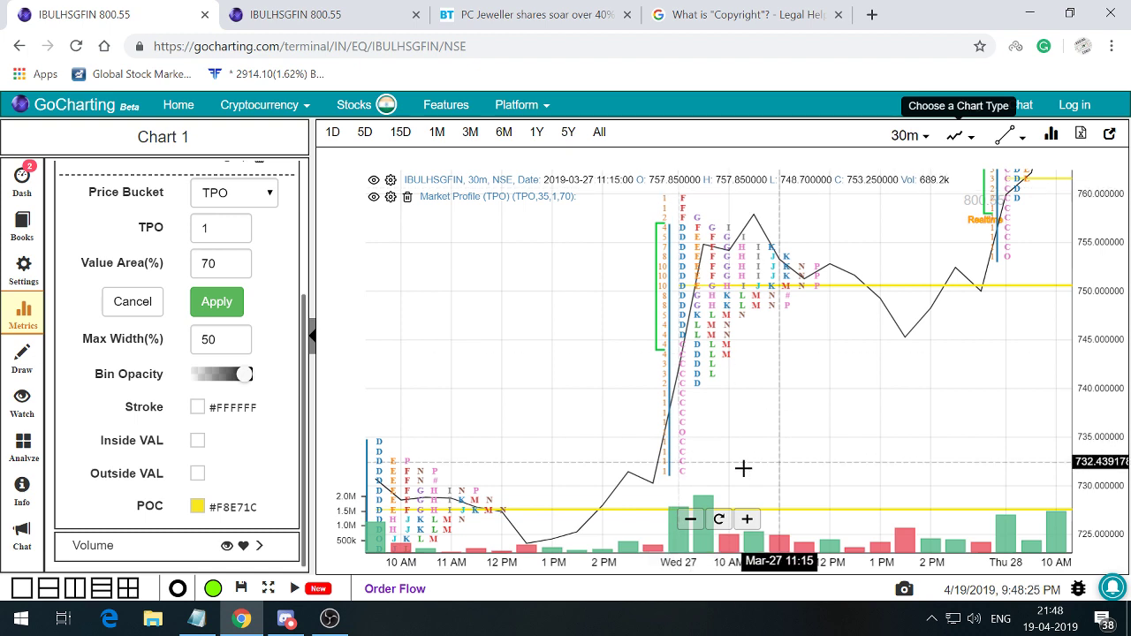
- Examine the TPO letter profiles of 26, 27 and 28 March, comparing their value areas and POC lines
left_click_drag(913, 356, 684, 424)
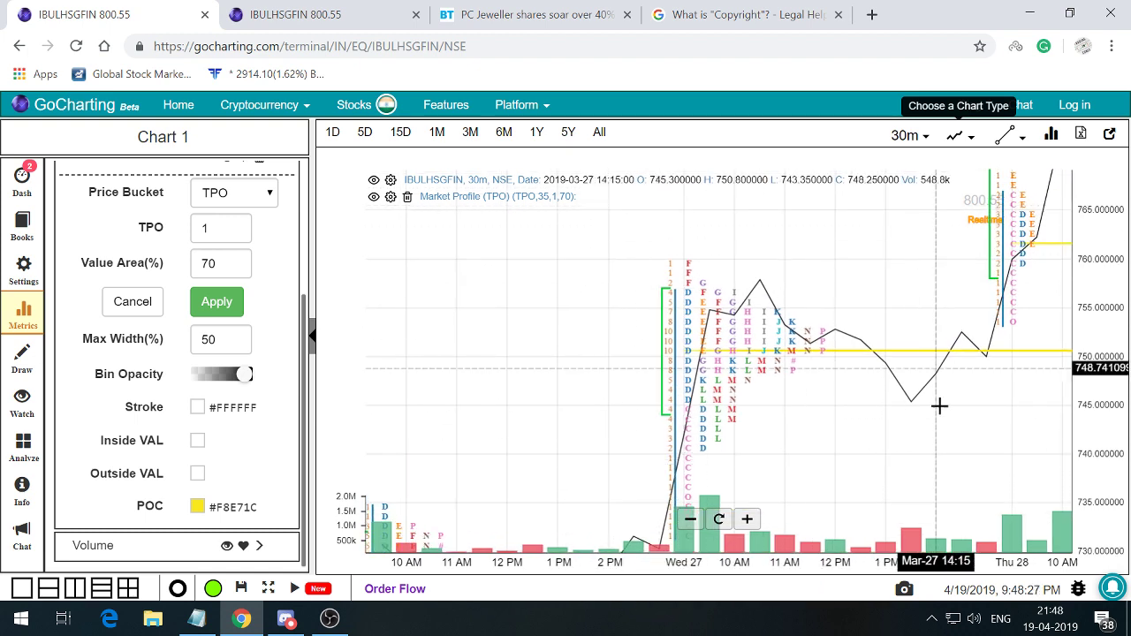
left_click_drag(939, 404, 750, 361)
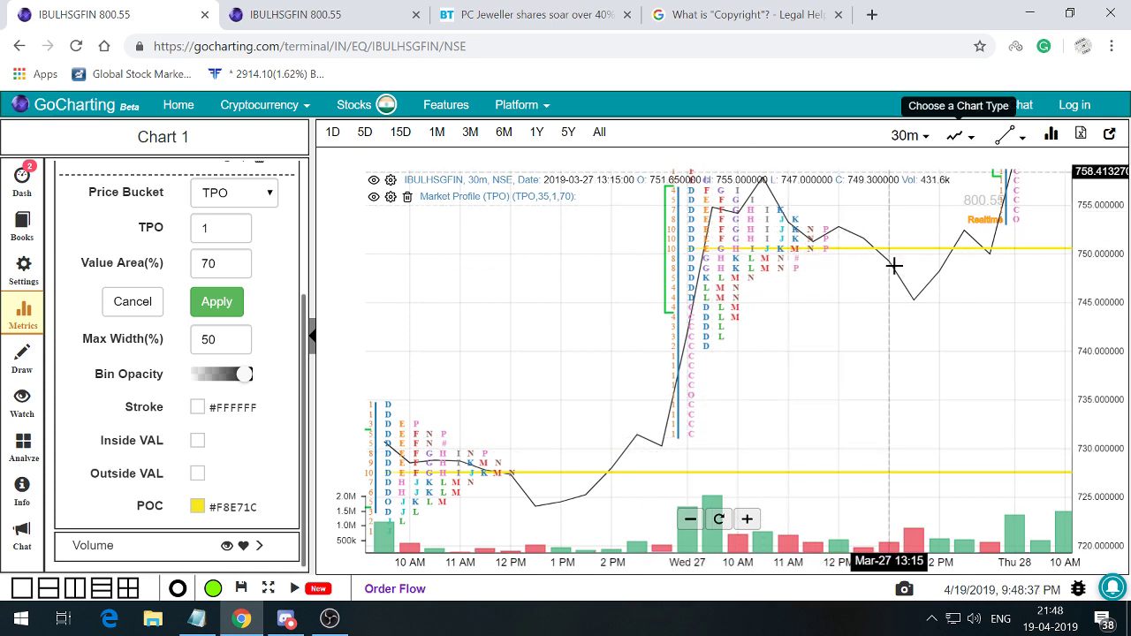
left_click_drag(893, 263, 698, 501)
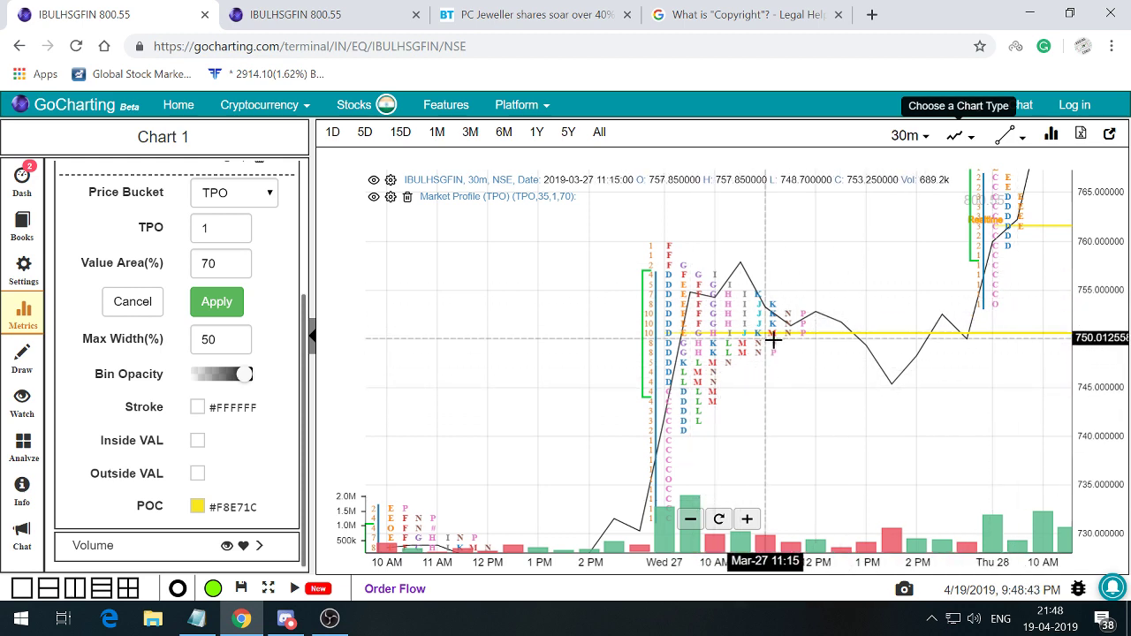
left_click_drag(1010, 412, 727, 348)
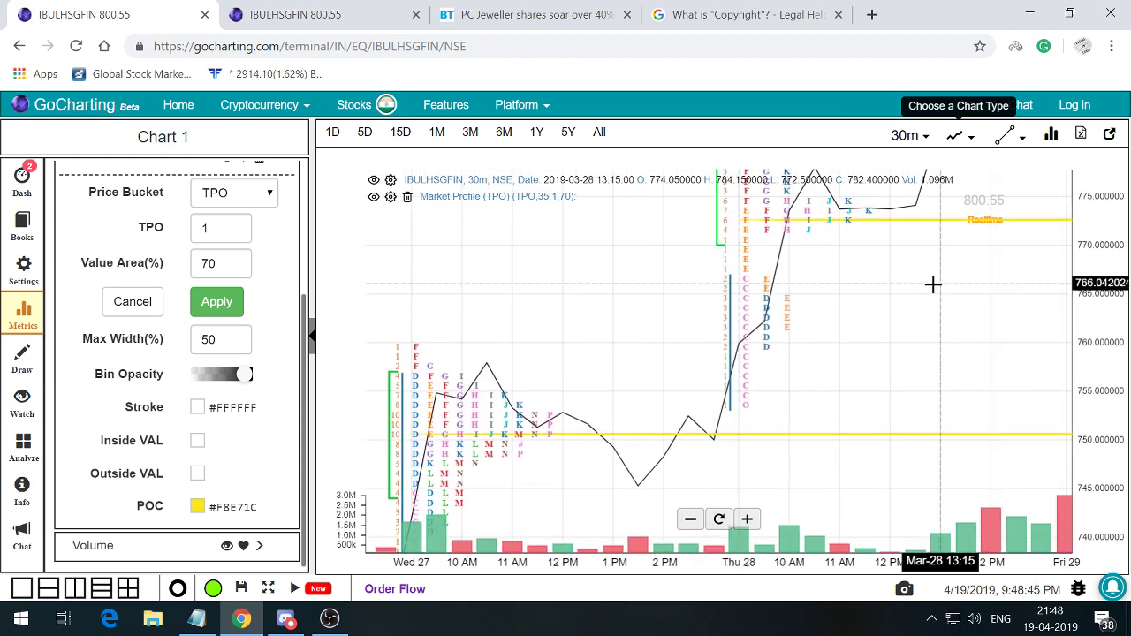
left_click_drag(931, 285, 957, 403)
left_click_drag(889, 429, 1078, 261)
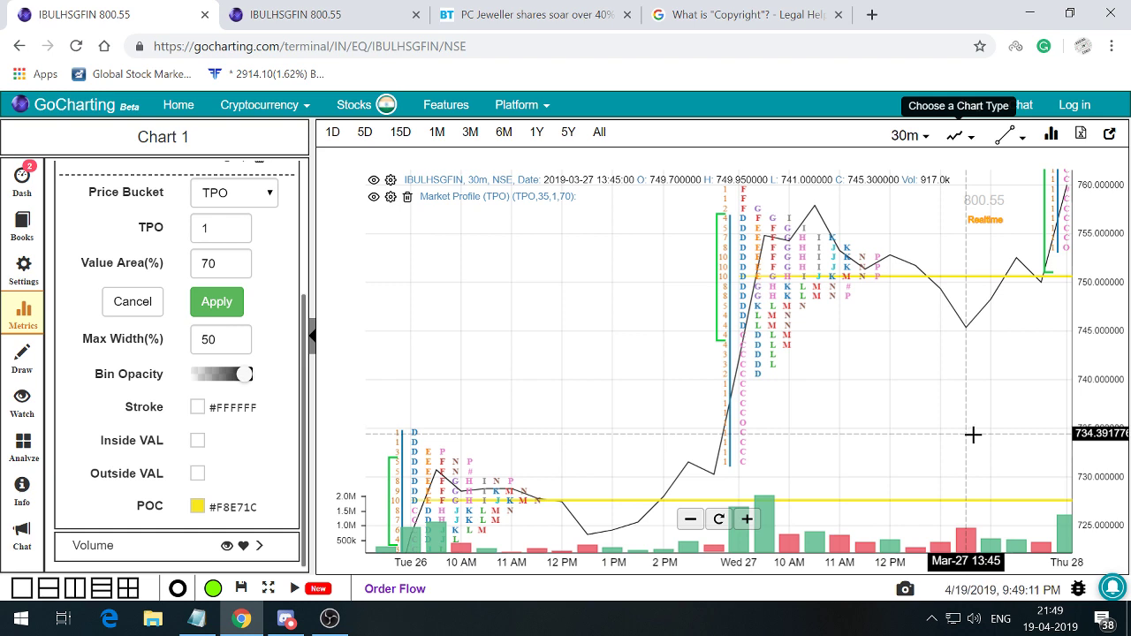
left_click_drag(906, 447, 917, 301)
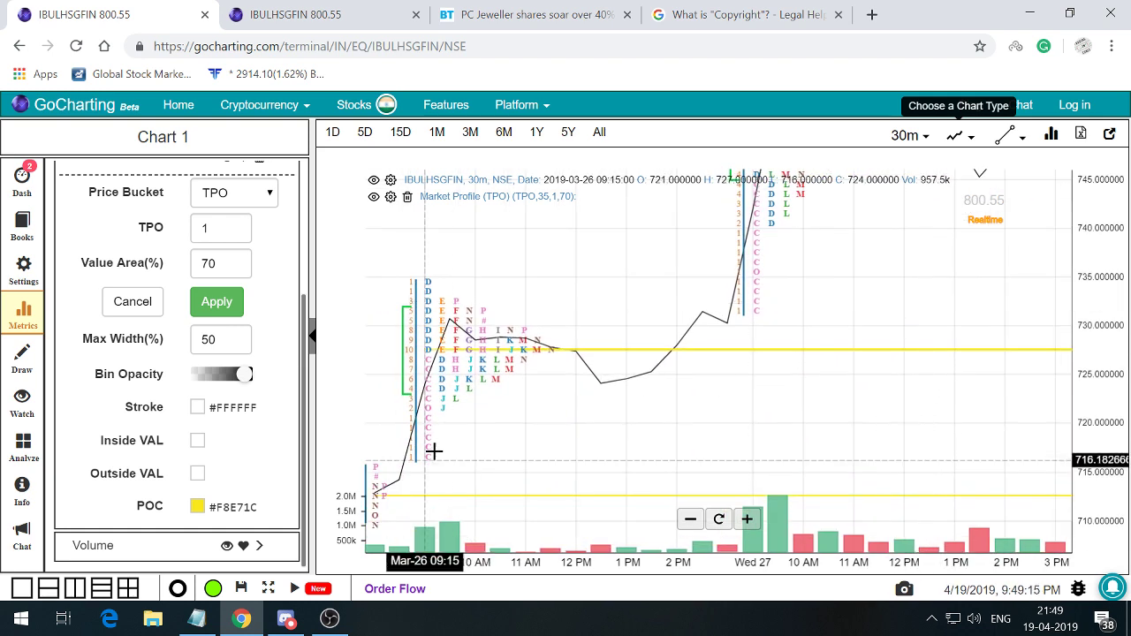
left_click_drag(1024, 431, 843, 378)
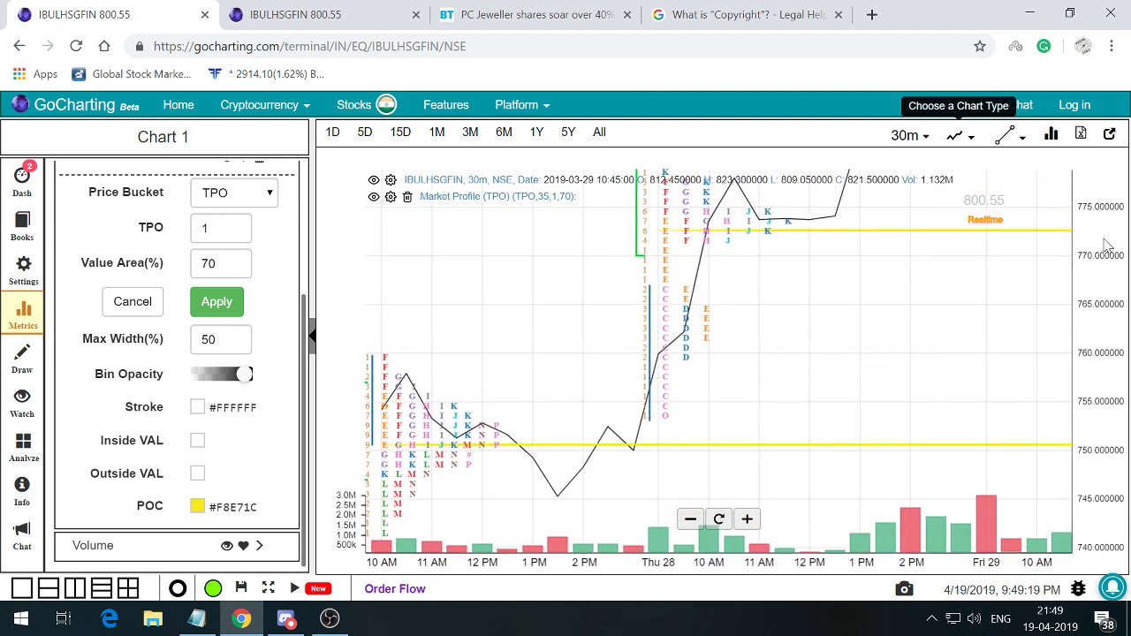
- Compress the price scale and examine the full daily profiles from 28 March to 2 April
left_click_drag(1110, 231, 1090, 500)
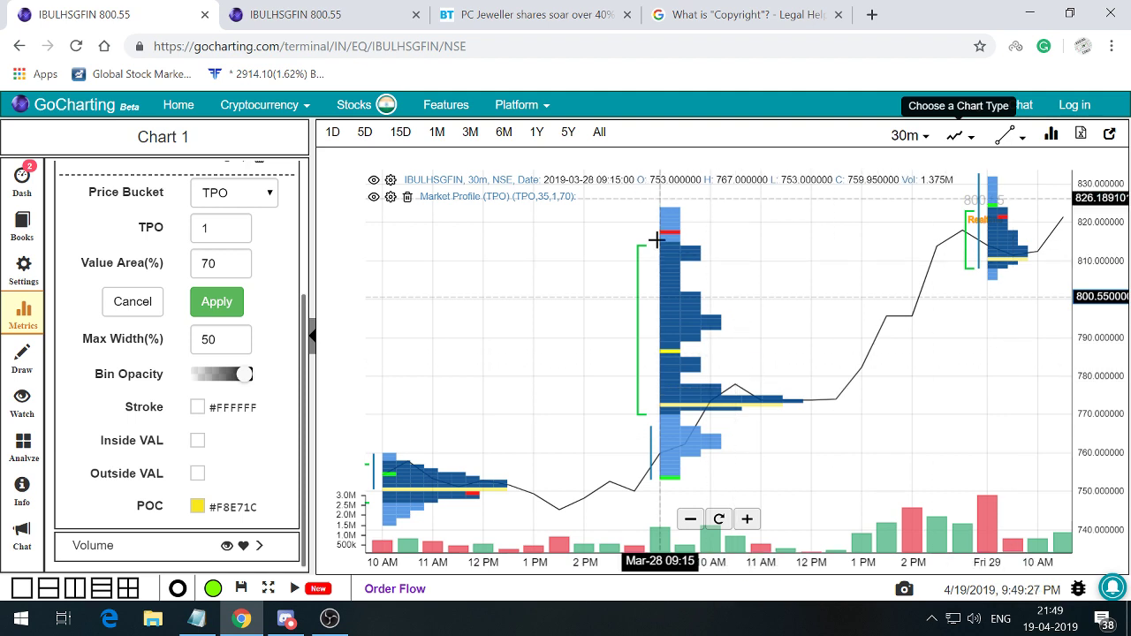
left_click_drag(871, 424, 411, 426)
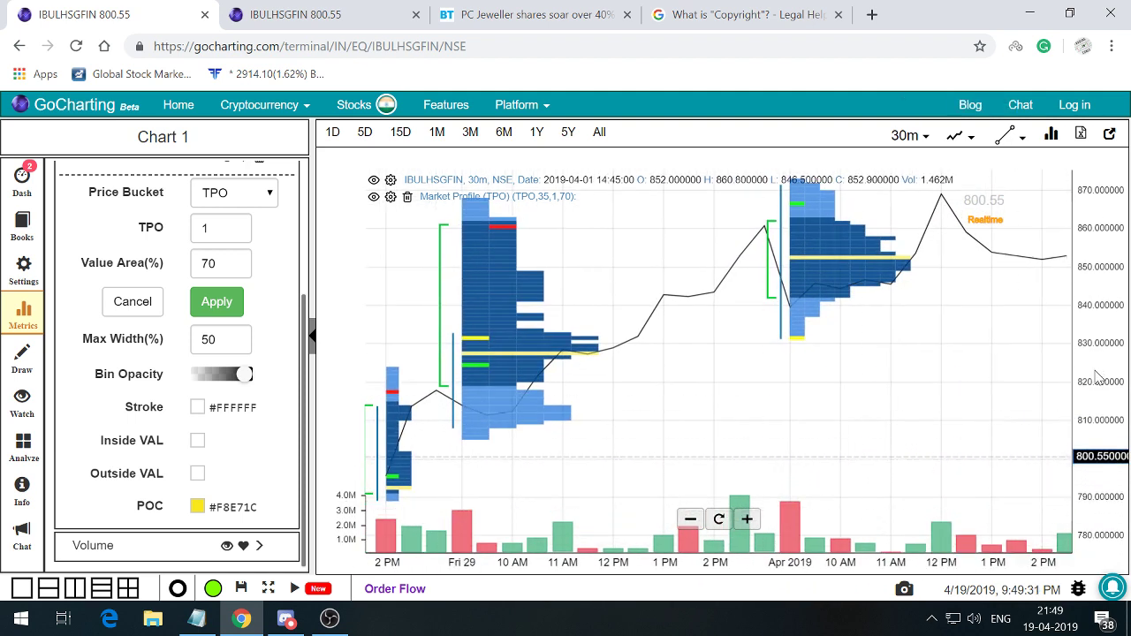
left_click_drag(868, 373, 842, 470)
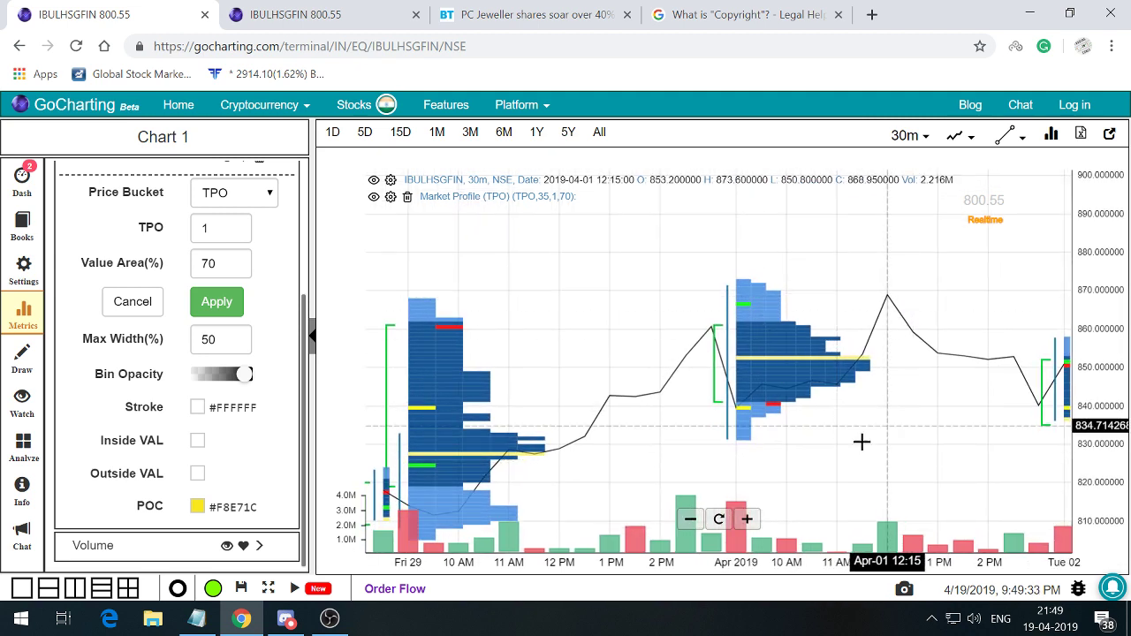
left_click_drag(656, 424, 681, 379)
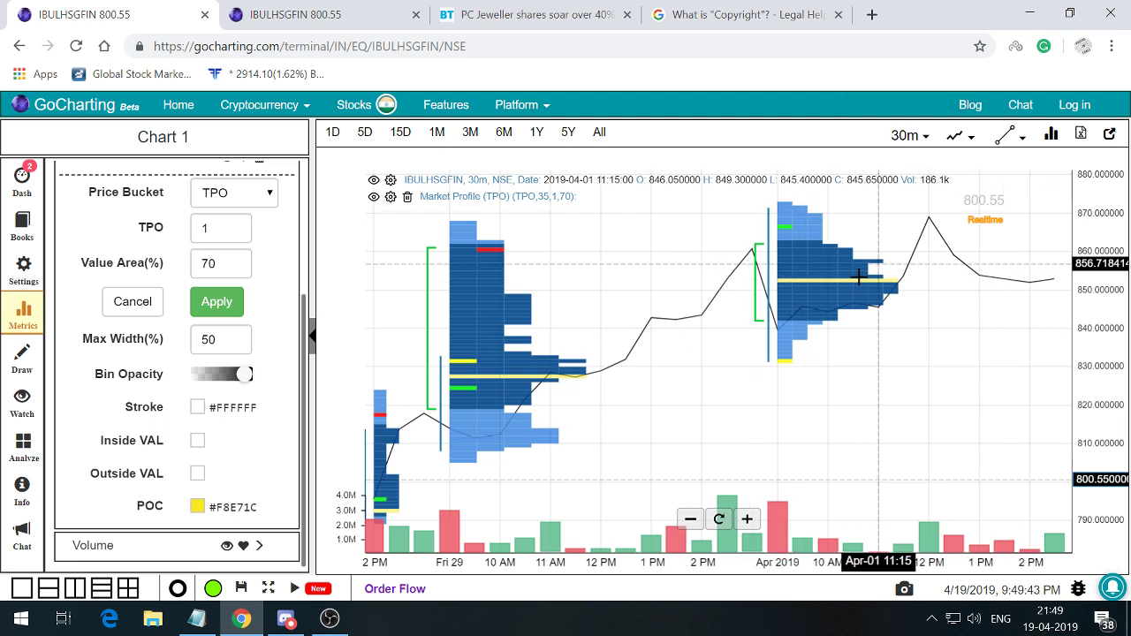
left_click_drag(996, 361, 615, 400)
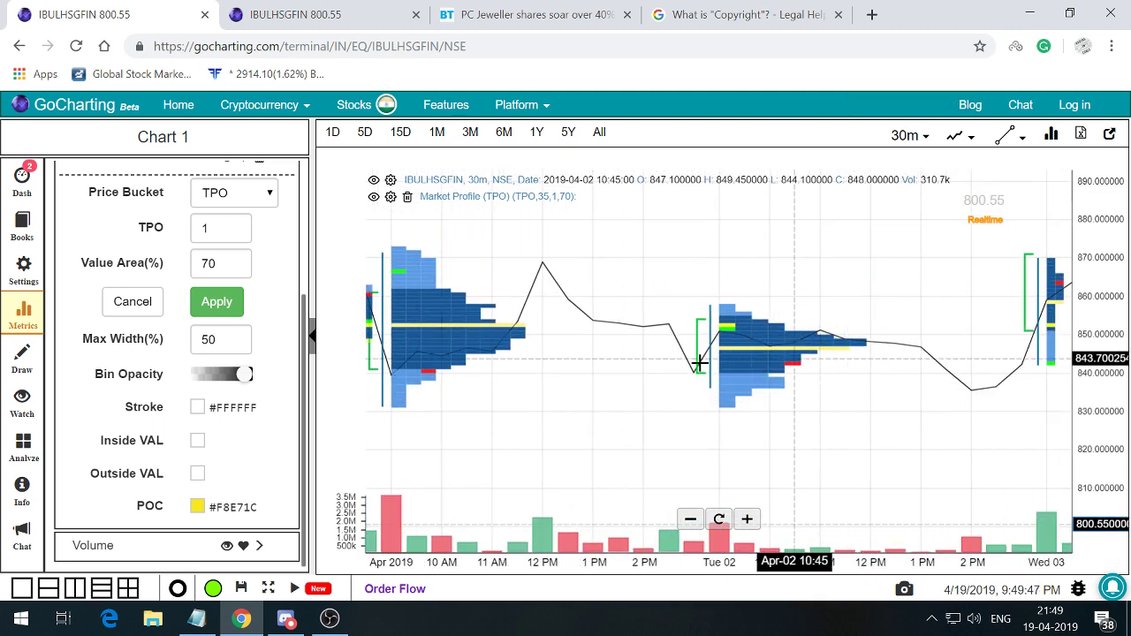
left_click_drag(505, 456, 734, 431)
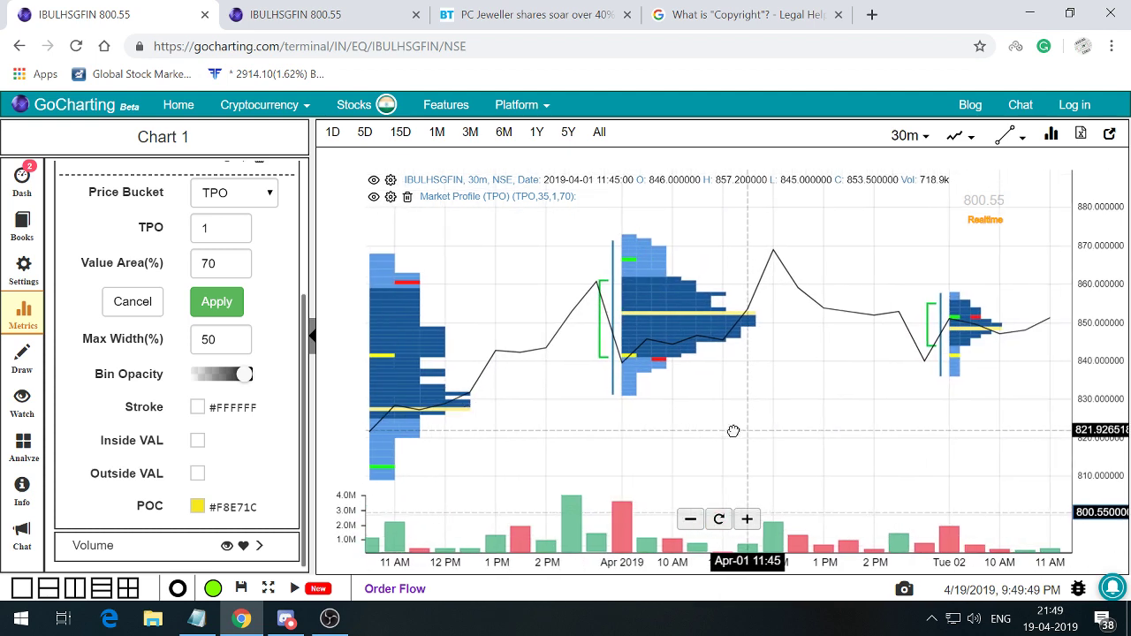
- Zoom out the time axis and compare the successive daily profiles from 29 March to 8 April
left_click(690, 520)
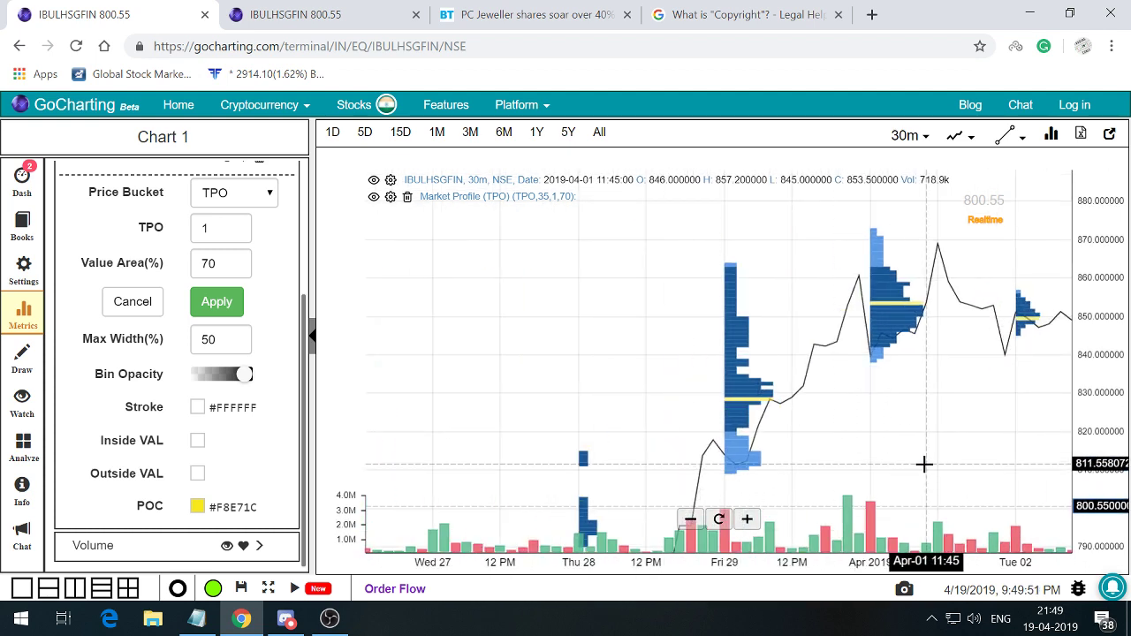
left_click_drag(923, 464, 697, 402)
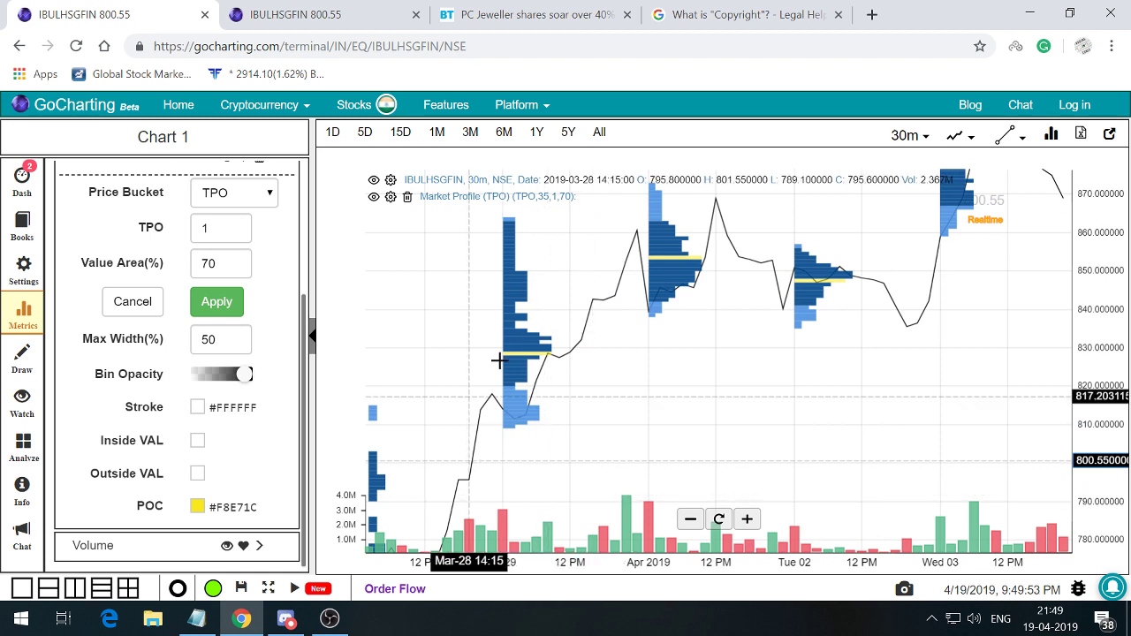
left_click_drag(790, 212, 774, 336)
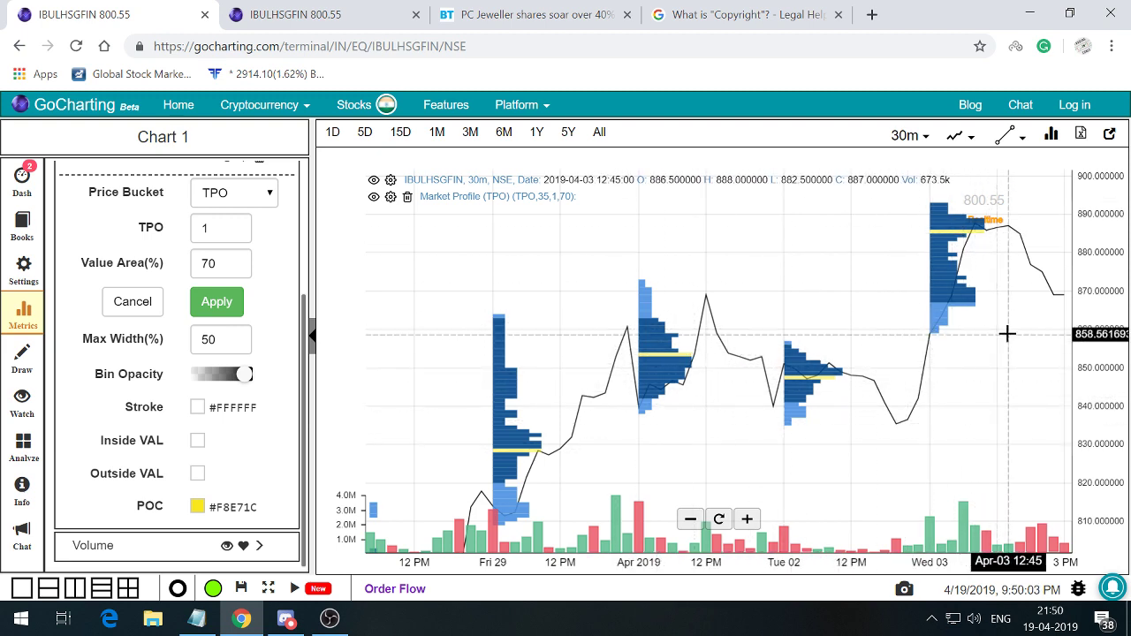
left_click_drag(1007, 318, 568, 396)
left_click_drag(782, 397, 694, 396)
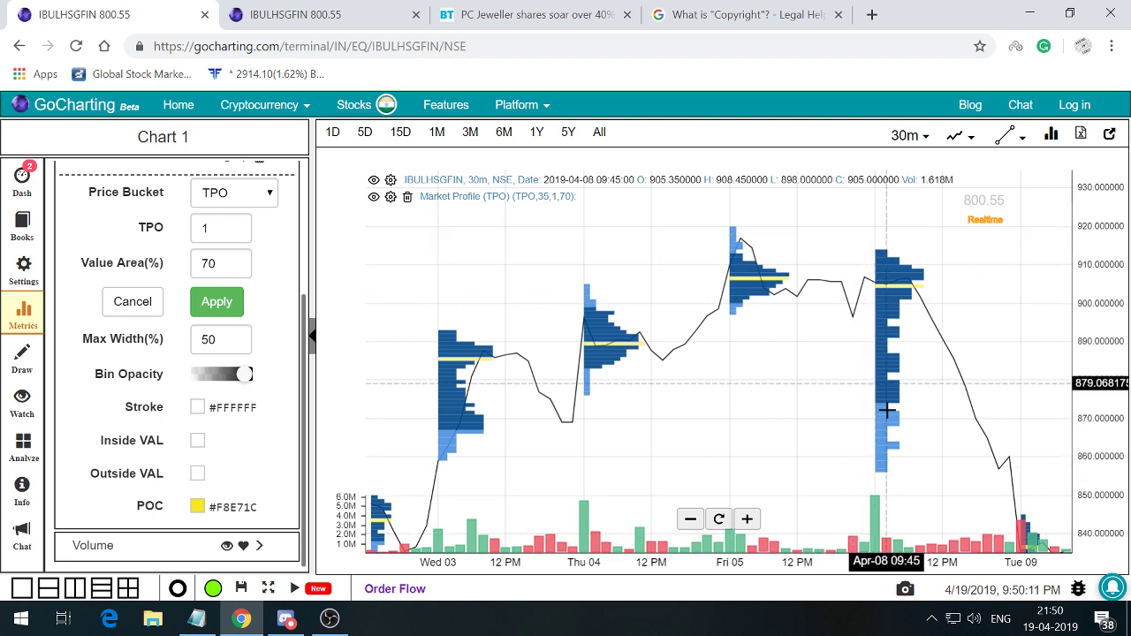
- Compare the daily market profiles from 3 to 9 April, including the long 8 April profile and its value area
left_click_drag(787, 476, 704, 372)
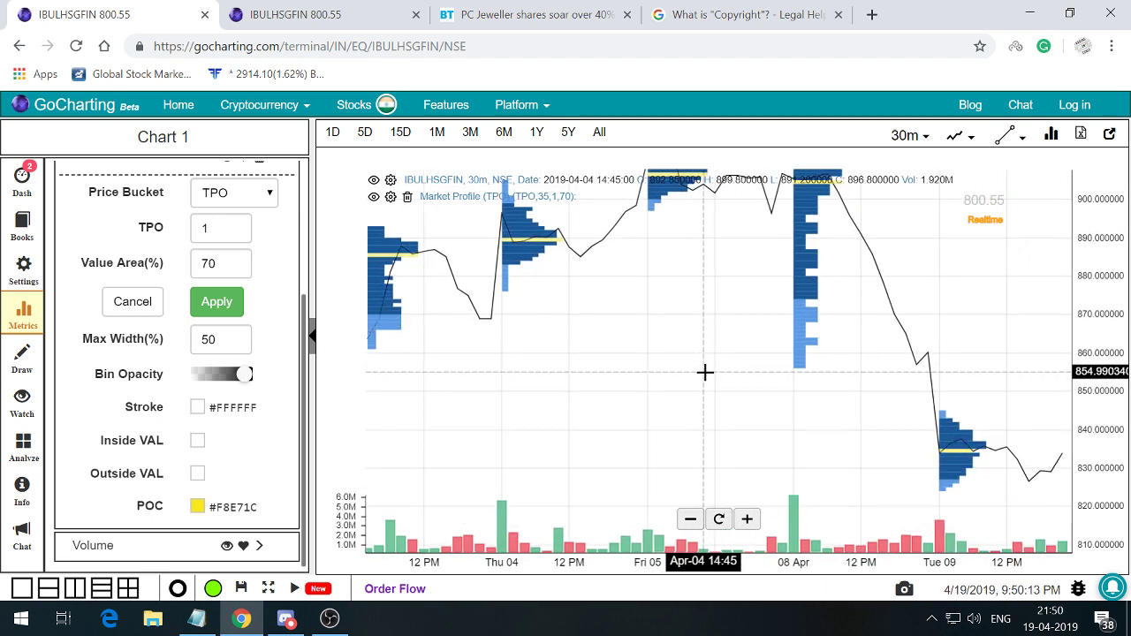
mouse_move(833, 356)
left_mouse_down()
mouse_move(870, 295)
mouse_move(836, 335)
left_mouse_up()
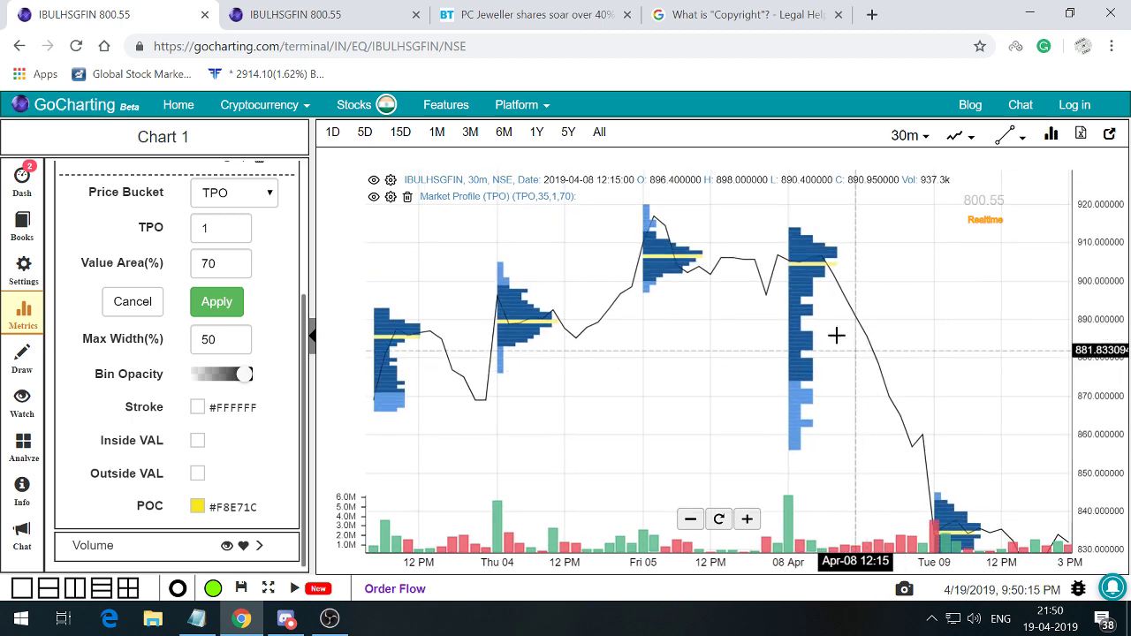
left_click_drag(724, 386, 706, 435)
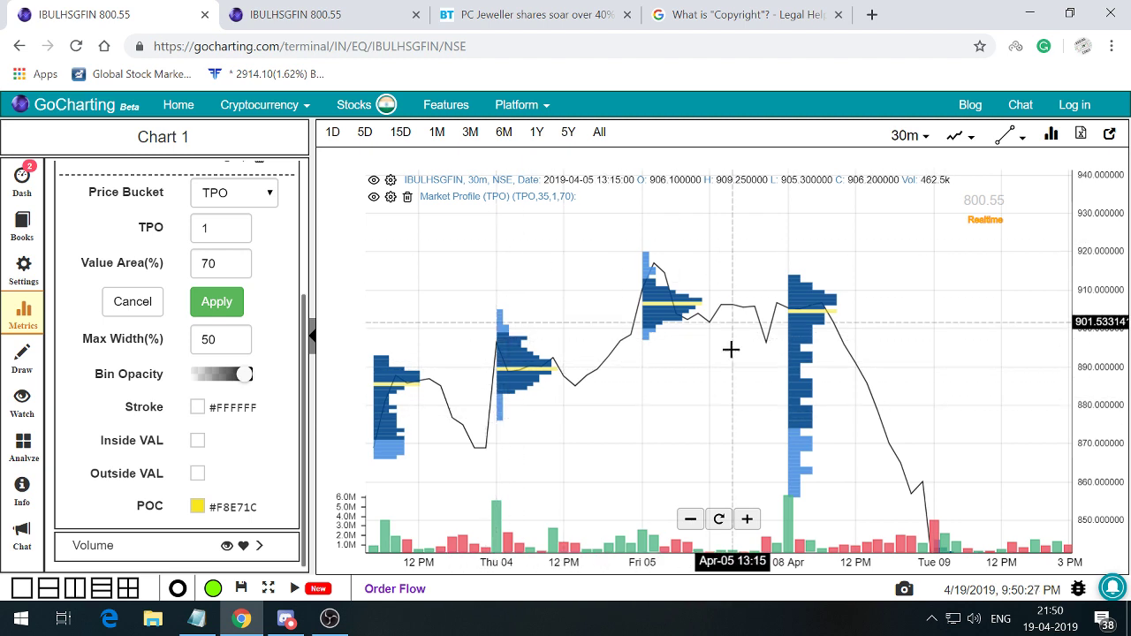
- Advance to the 12 to 16 April sessions and enlarge the price scale enough to show their TPO letters
left_click_drag(718, 473, 517, 468)
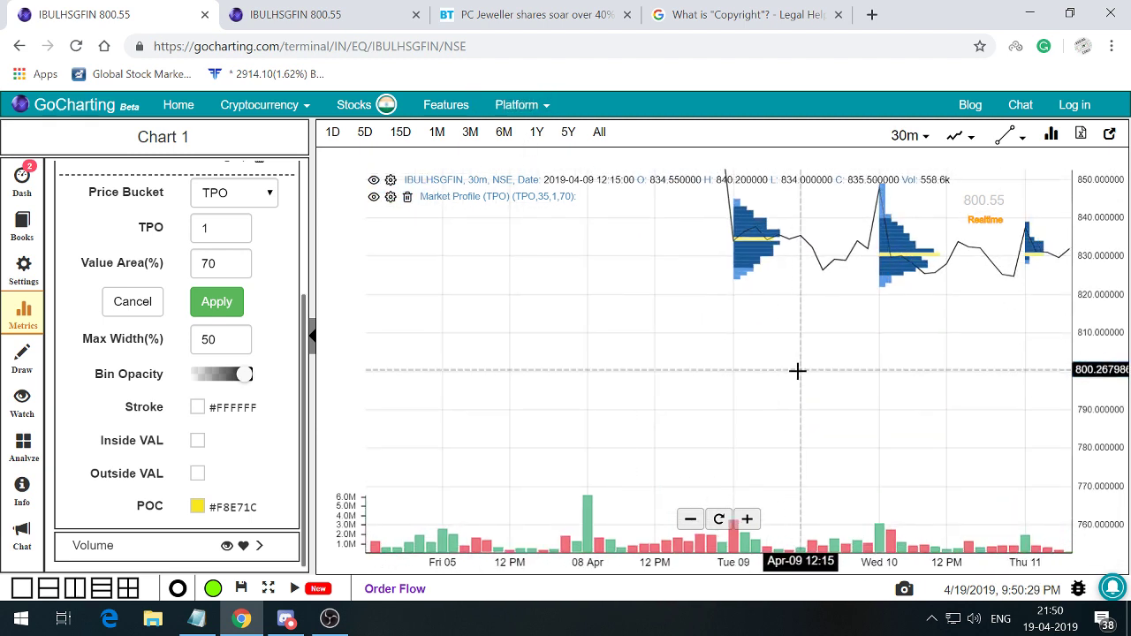
left_click_drag(805, 350, 495, 433)
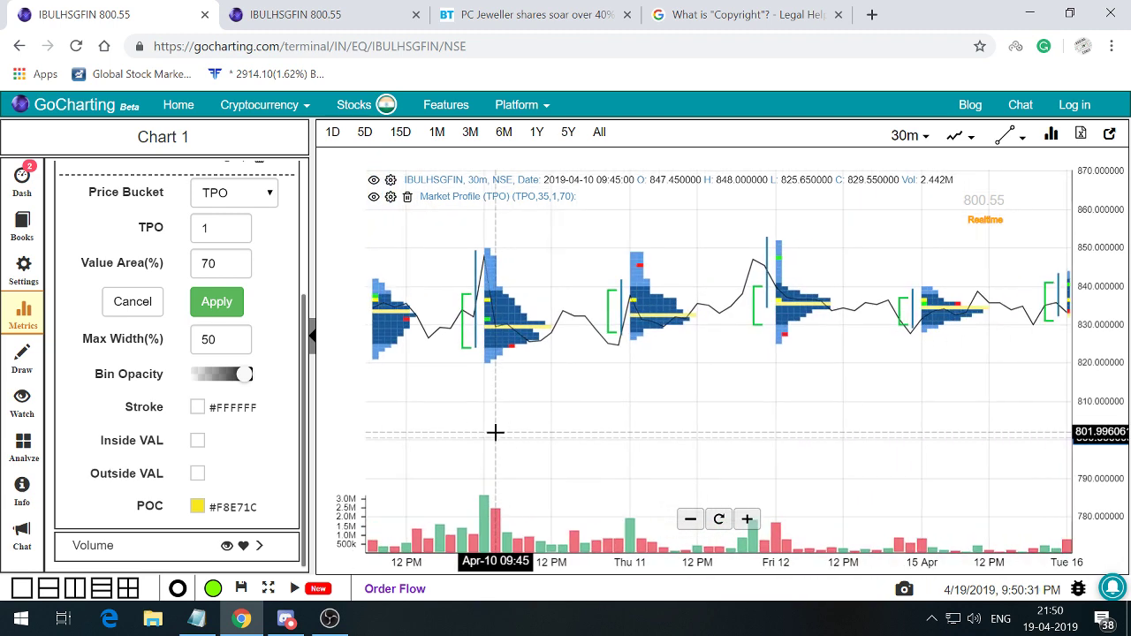
left_click_drag(892, 438, 809, 450)
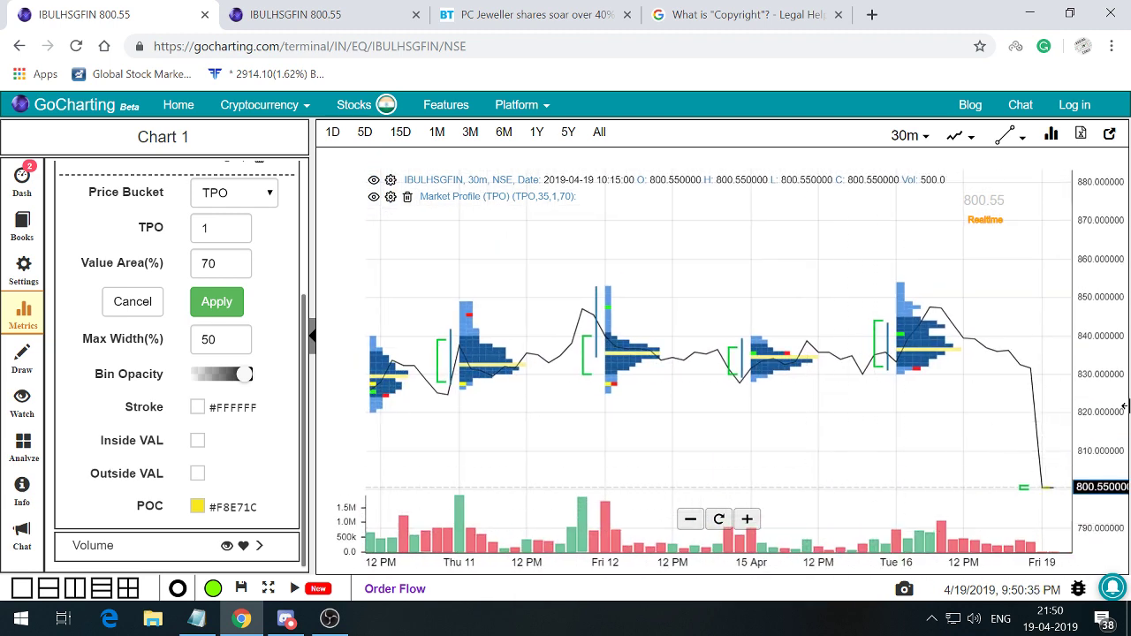
left_click_drag(1103, 451, 1098, 323)
left_click_drag(866, 450, 747, 474)
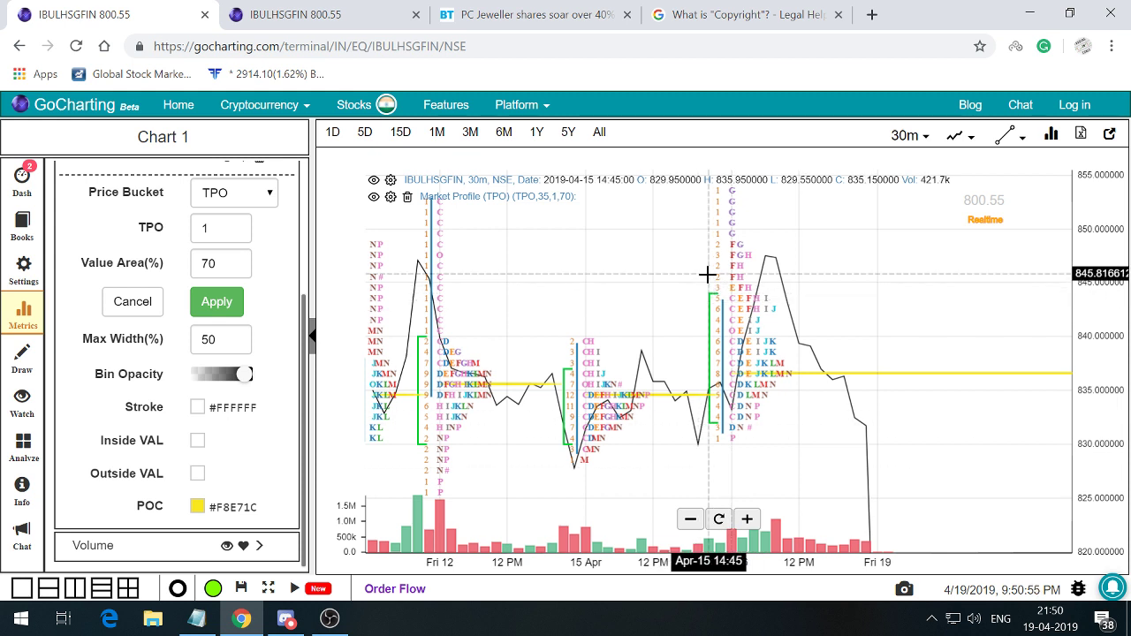
- Review the Market Profile settings and view the colour choices for Inside VAL without changing the colour
scroll(220, 431, "up", 2)
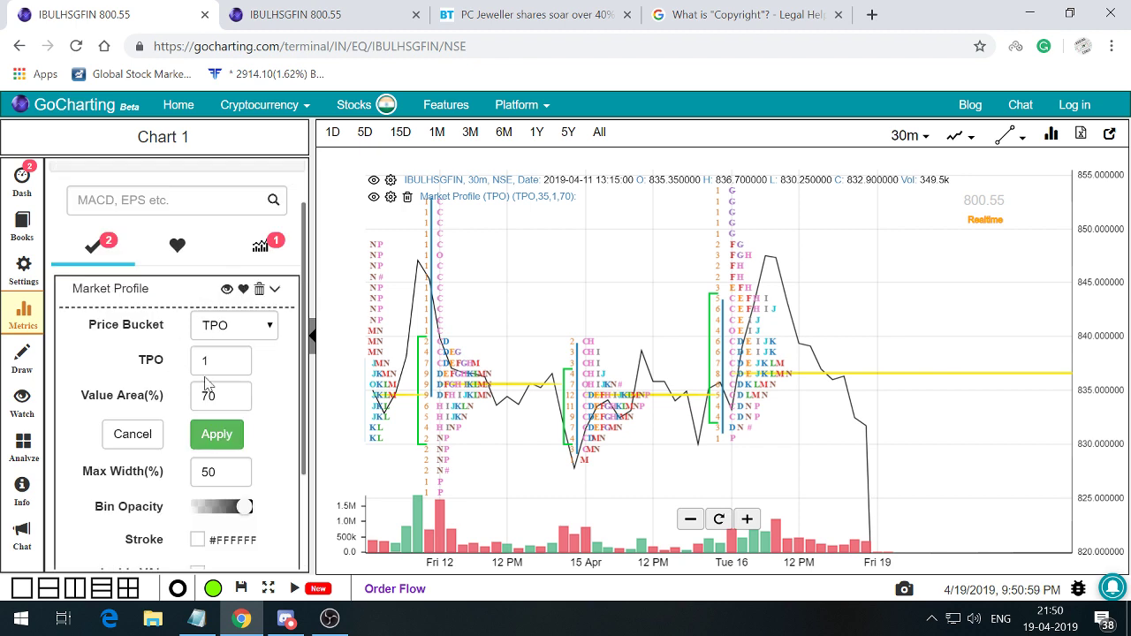
scroll(206, 382, "down", 2)
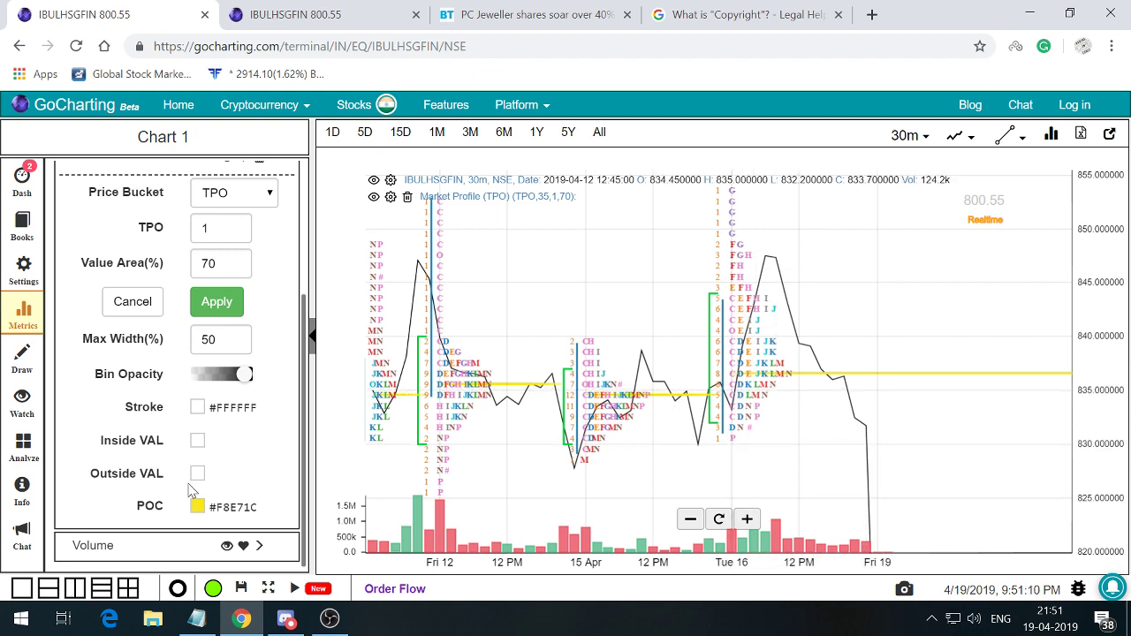
left_click(197, 441)
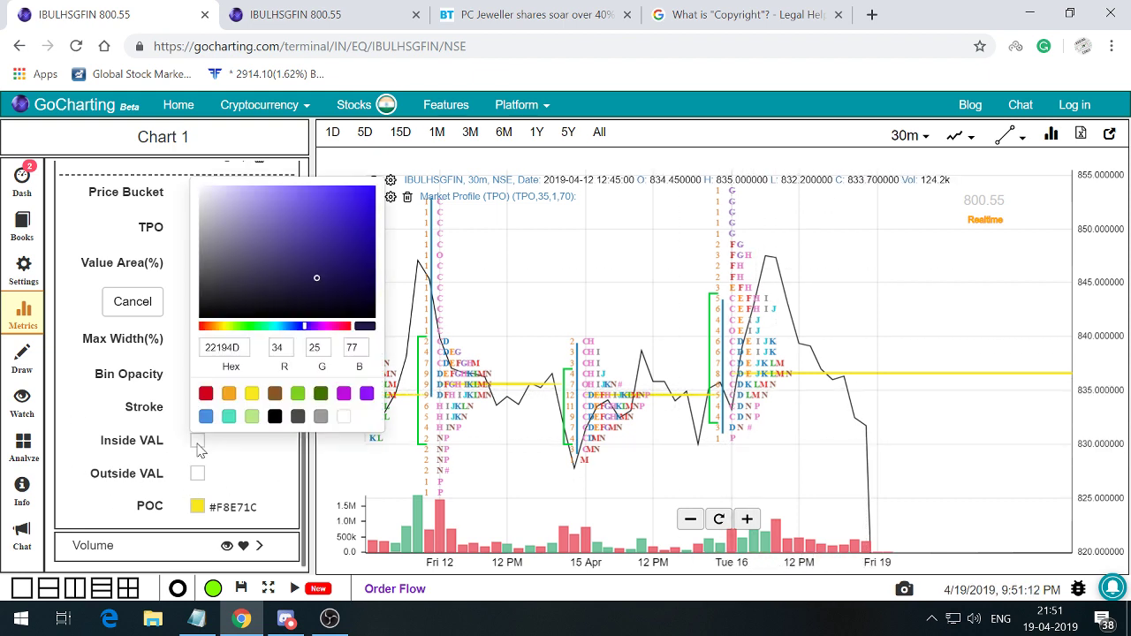
left_click(571, 374)
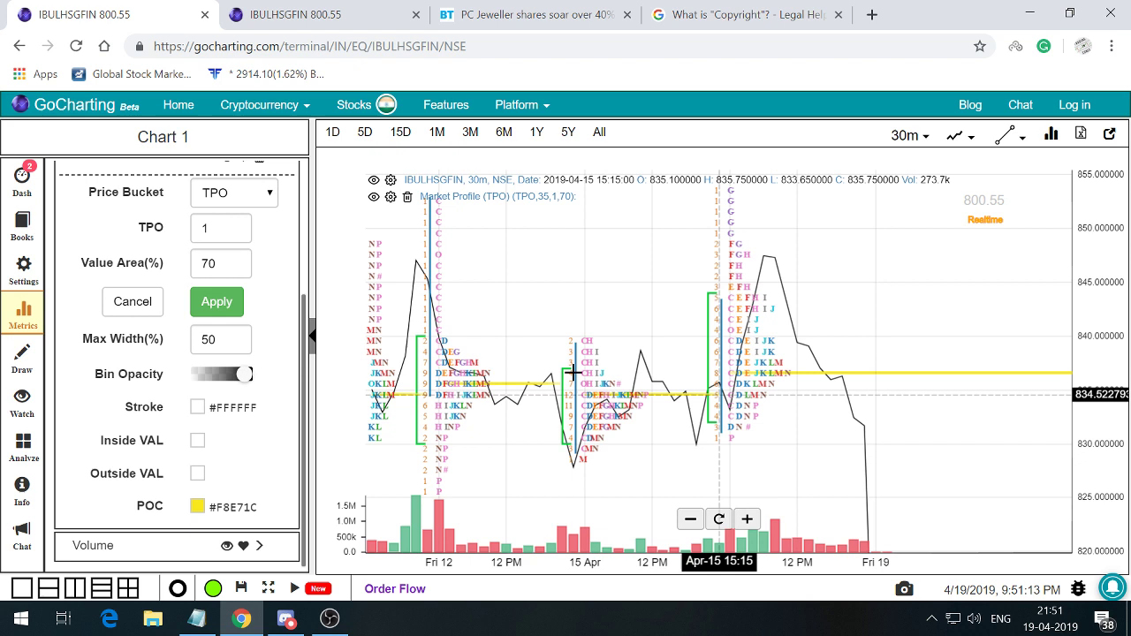
- Set the Market Profile's Outside VAL colour to #4D193D and apply the settings
left_click(197, 475)
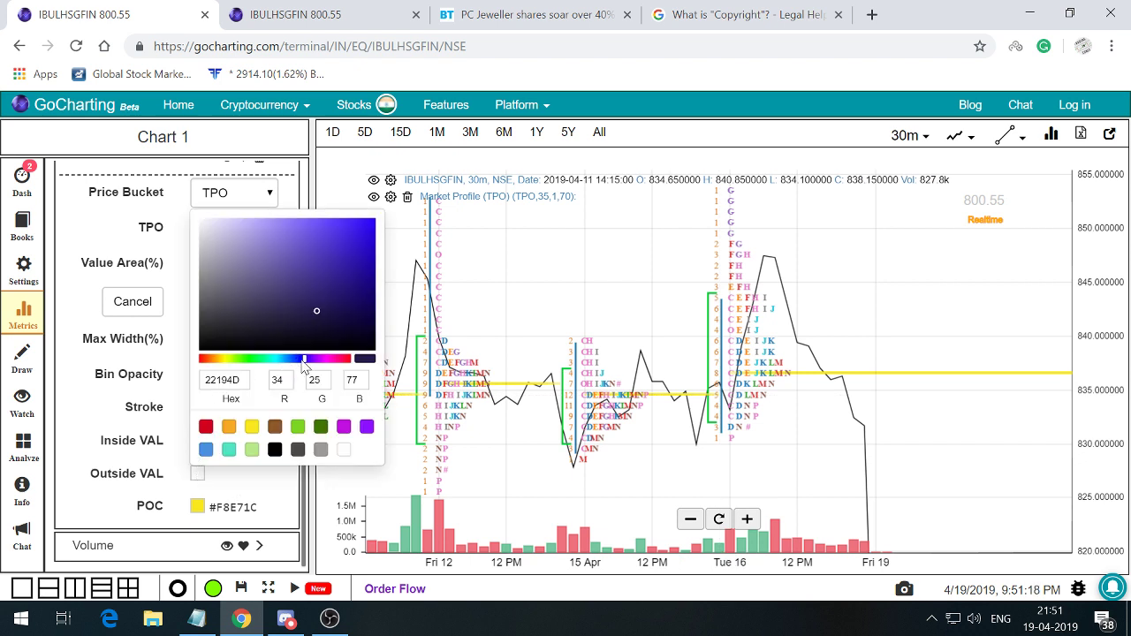
left_click_drag(303, 365, 335, 362)
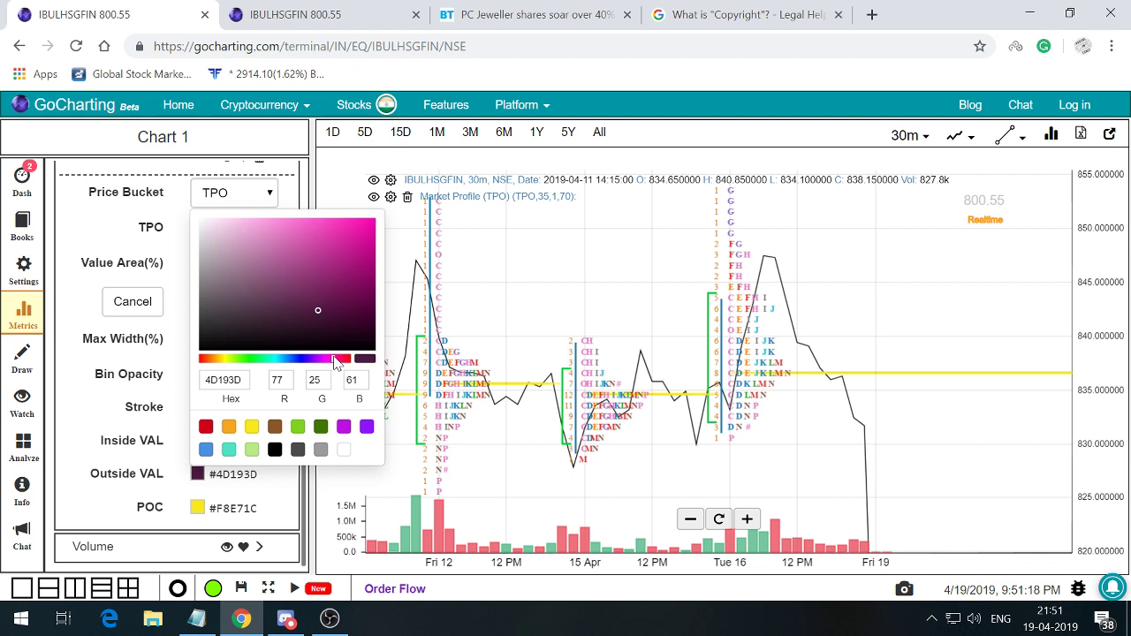
left_click(146, 488)
scroll(150, 484, "up", 3)
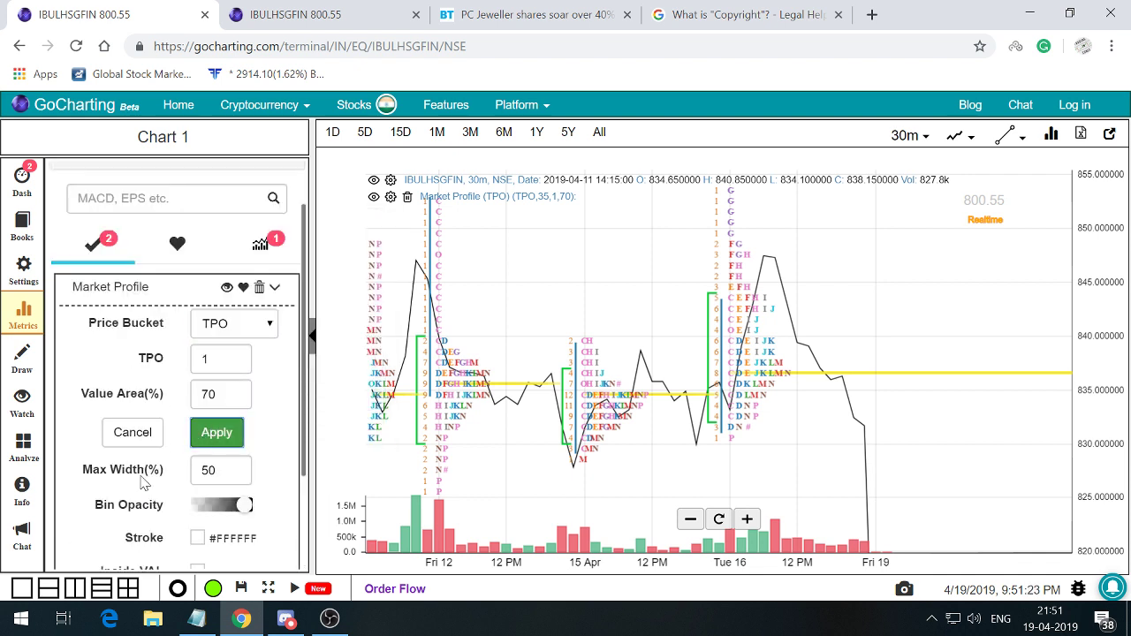
scroll(123, 493, "down", 3)
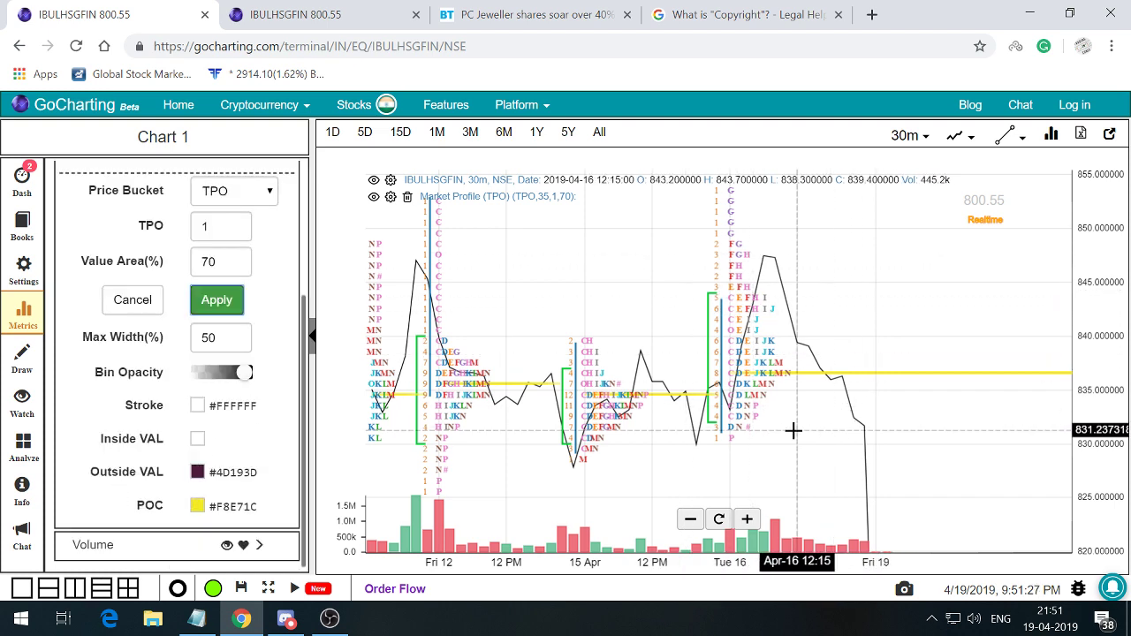
- View the IBULHSGFIN candlestick chart for 11 to 19 April and look through its available chart types
scroll(181, 427, "up", 3)
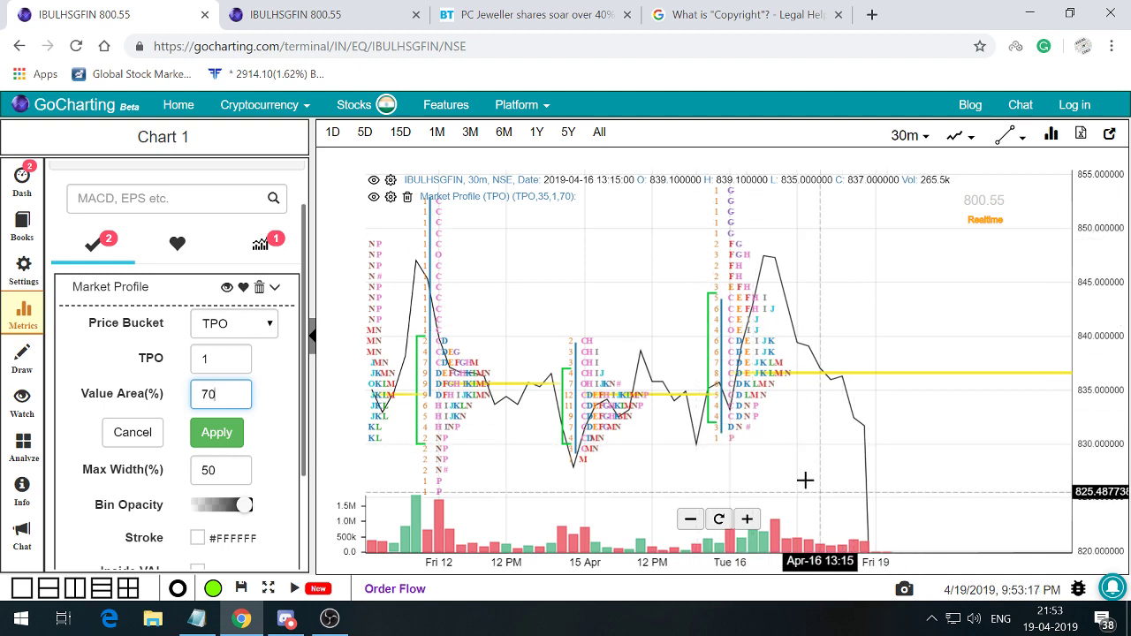
left_click(296, 14)
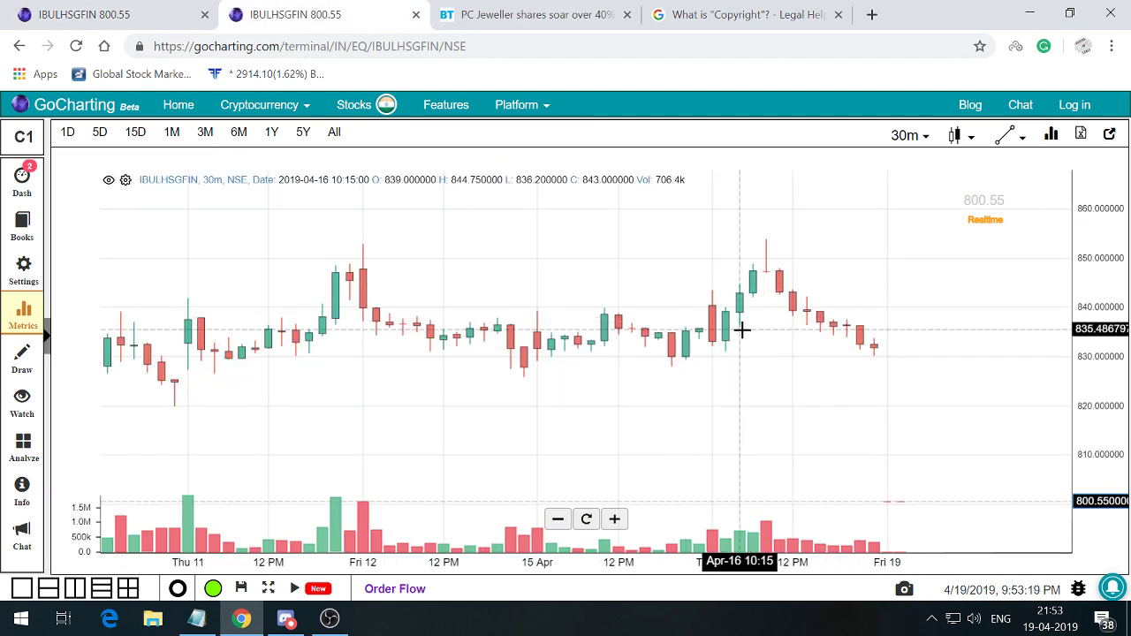
left_click(972, 137)
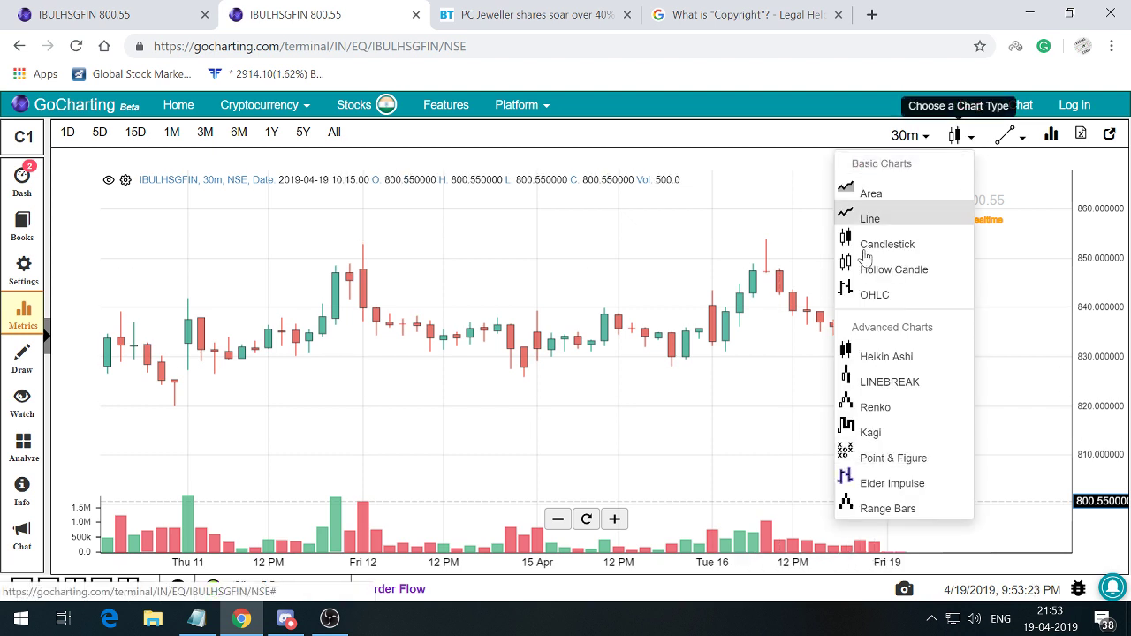
left_click(699, 386)
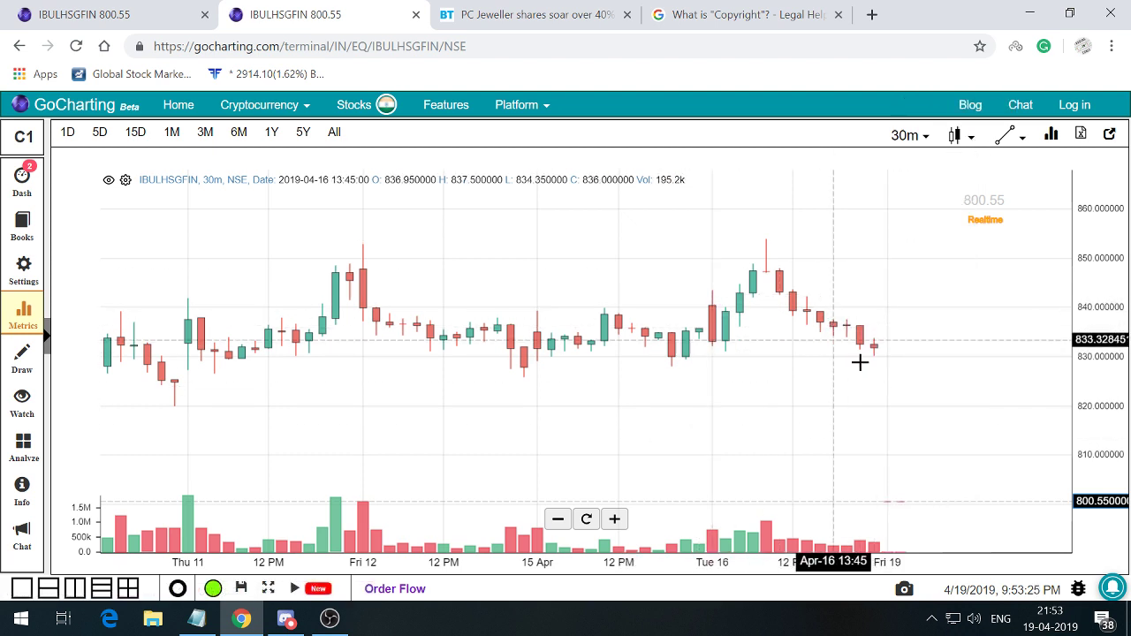
- Return to the market profile chart and review its value area and POC settings
left_click(115, 14)
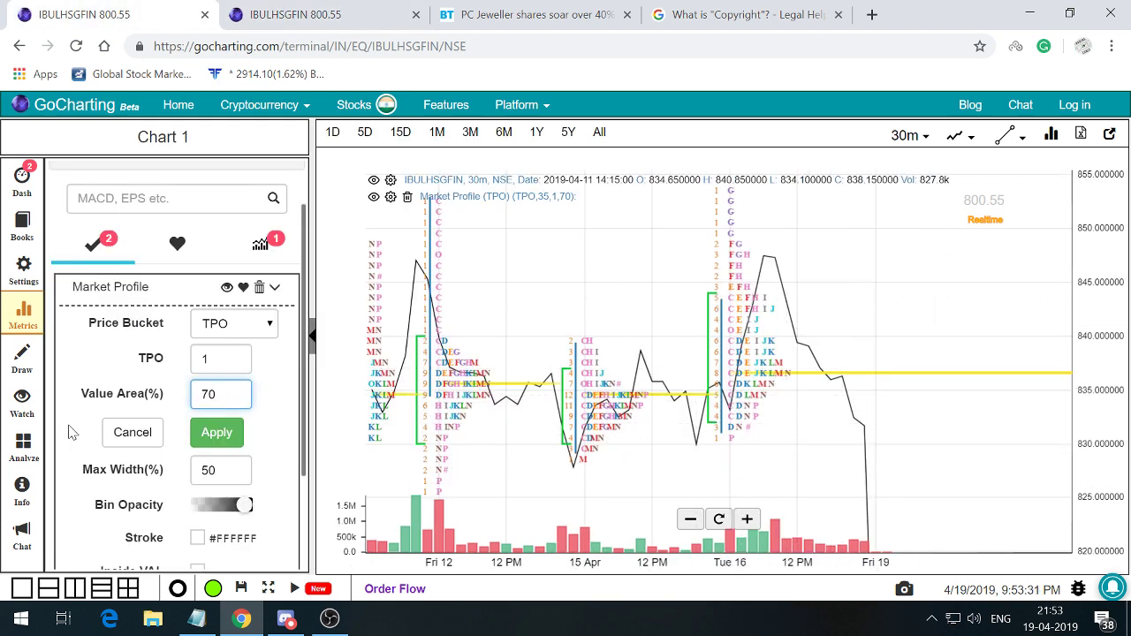
scroll(136, 502, "down", 2)
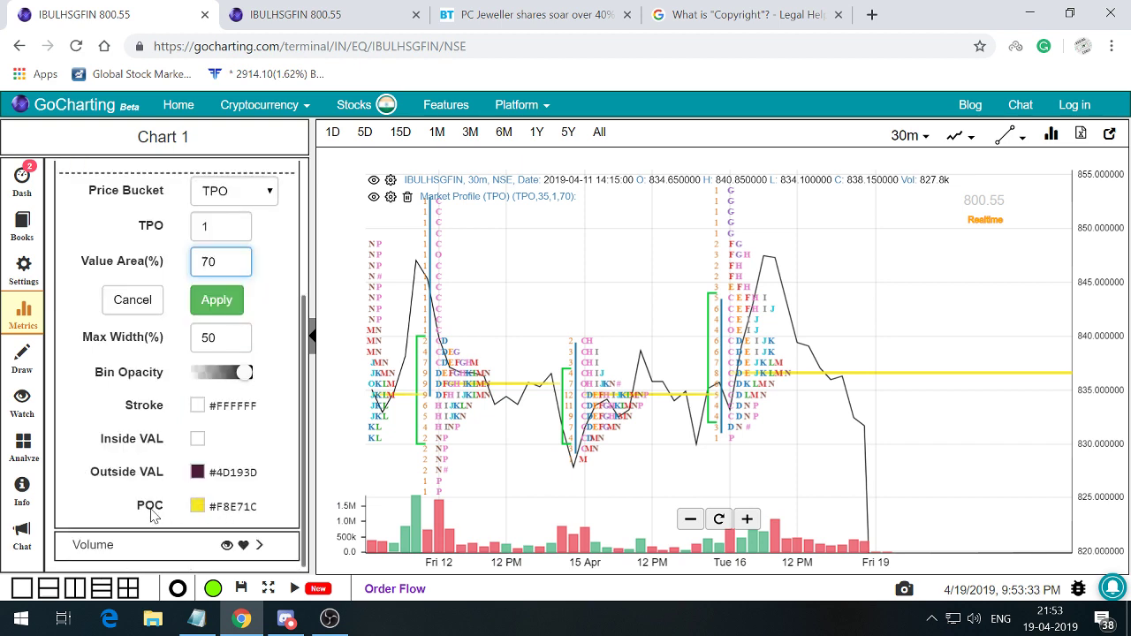
scroll(150, 510, "up", 3)
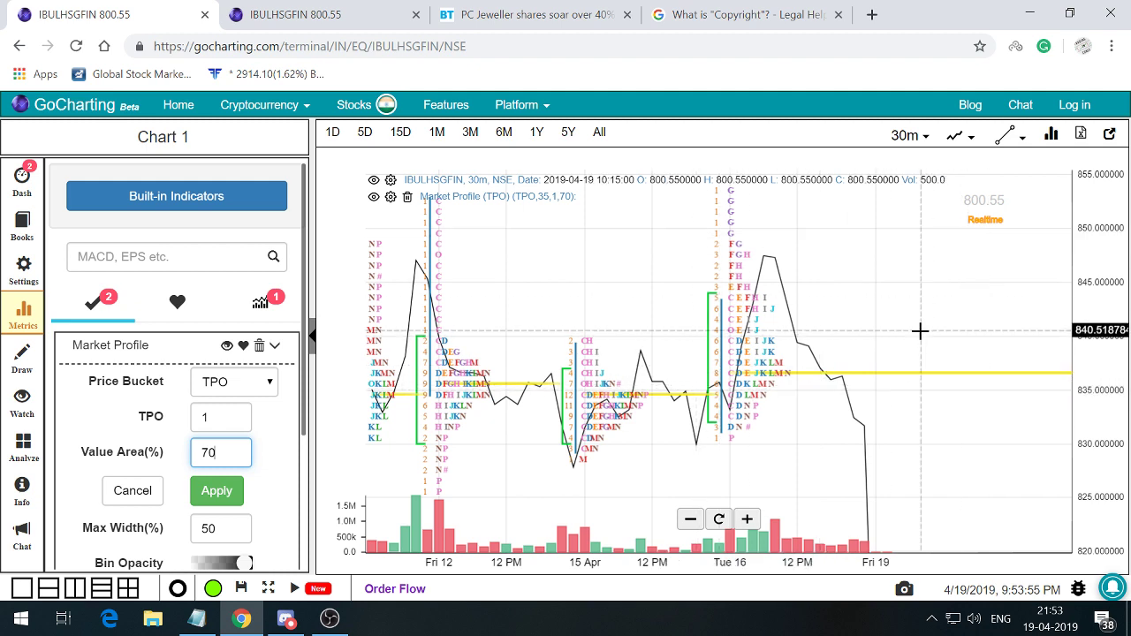
- Go back to the 9 to 11 April sessions and compress the price scale to show the profiles as coloured bars
left_click_drag(984, 492, 946, 348)
left_click_drag(447, 423, 1004, 475)
left_click_drag(1094, 234, 1082, 385)
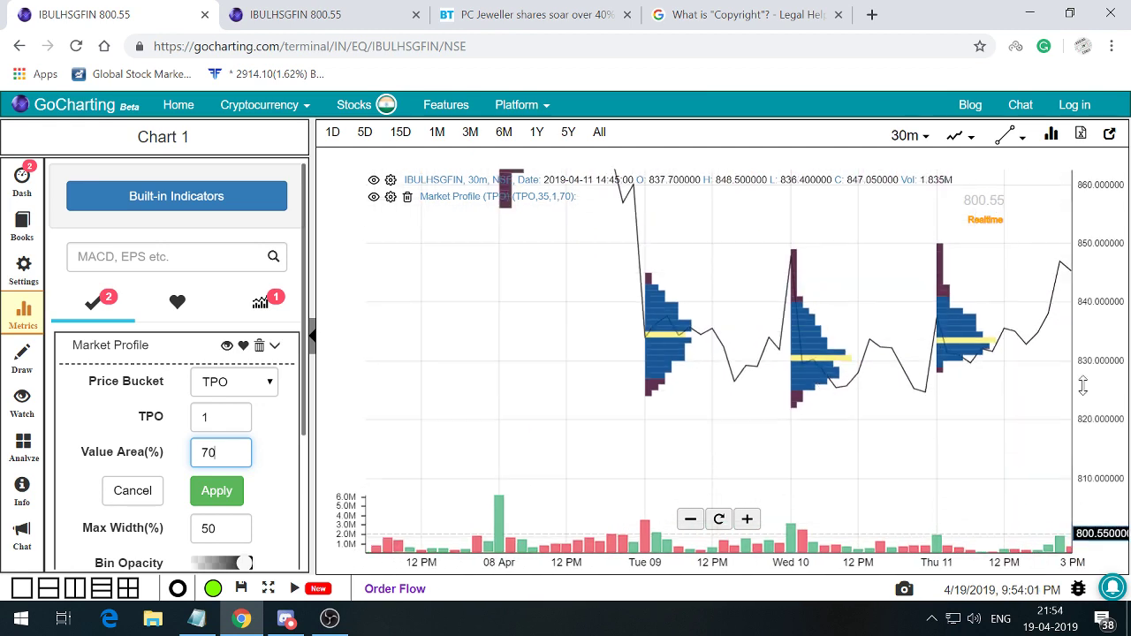
- Examine the successive recoloured daily profiles from 9 to 19 April, comparing their value areas and POC lines
left_click_drag(927, 441, 726, 446)
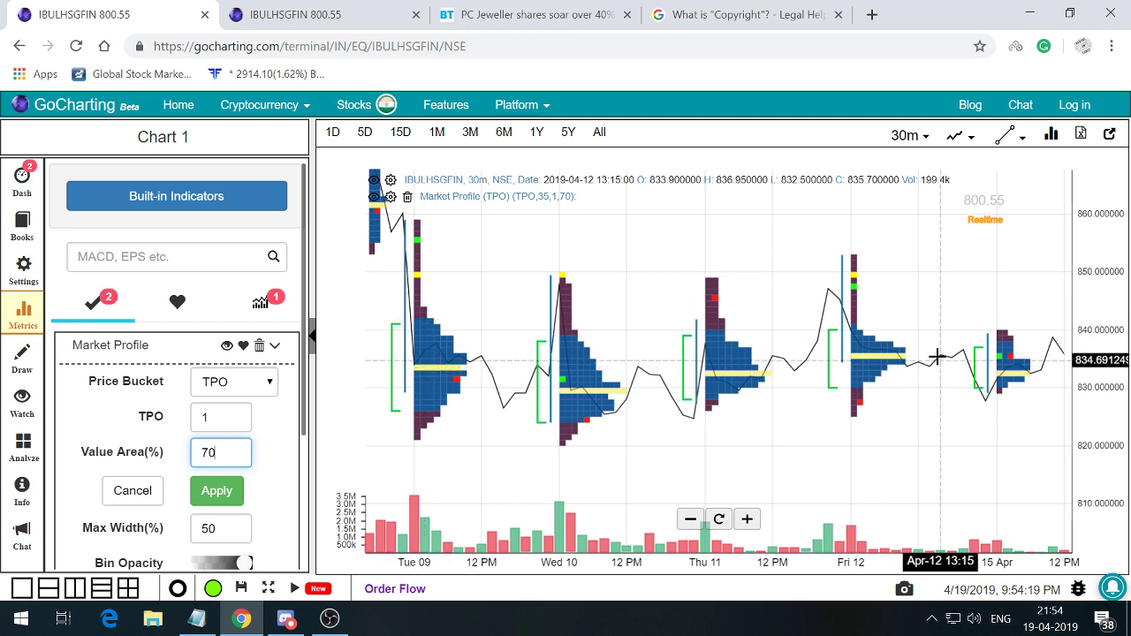
left_click_drag(984, 487, 789, 418)
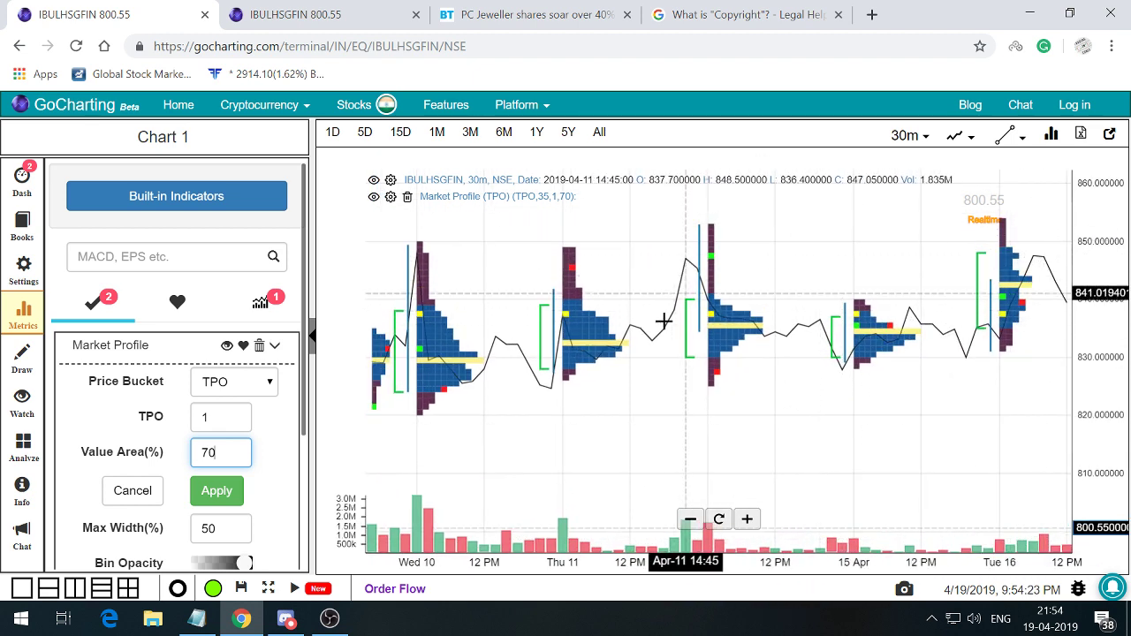
left_click_drag(813, 436, 434, 439)
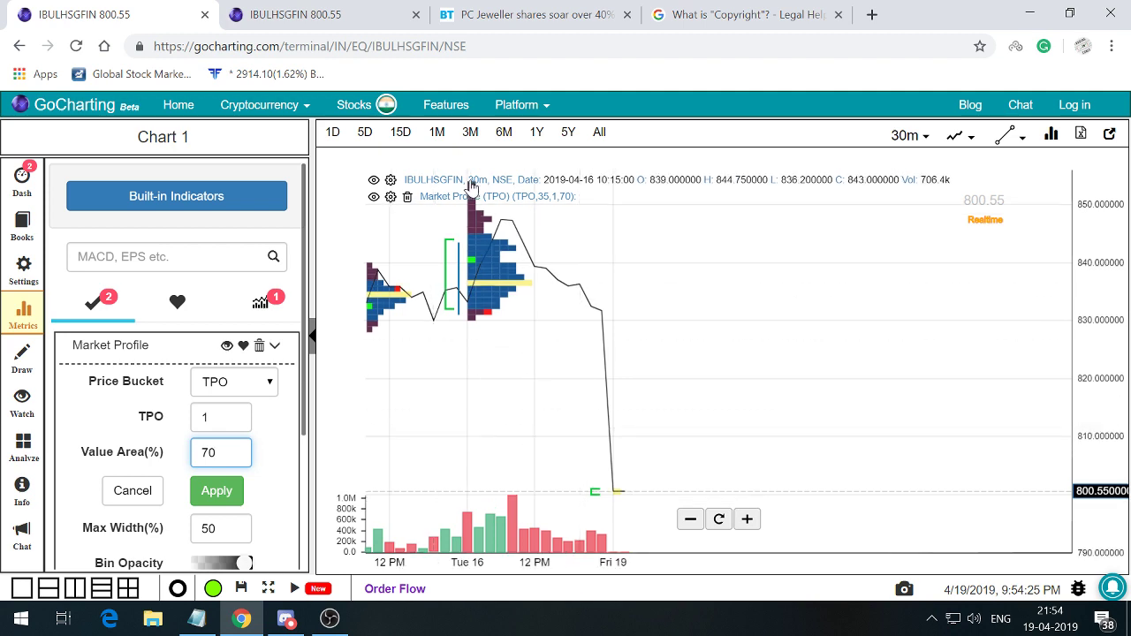
scroll(477, 349, "up", 5)
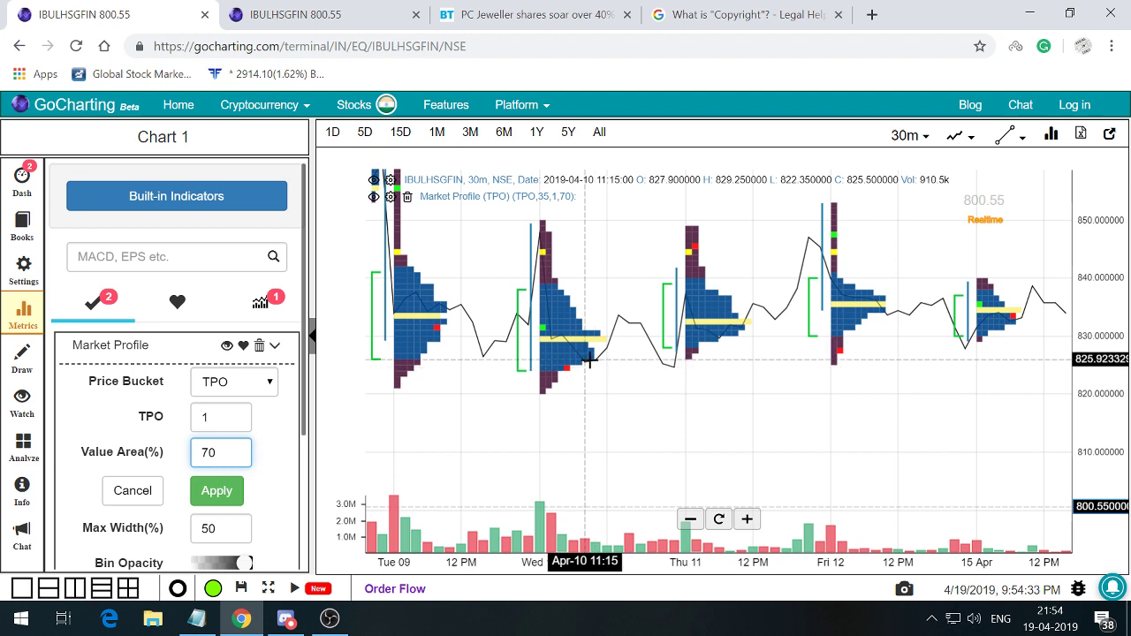
left_click_drag(802, 433, 366, 282)
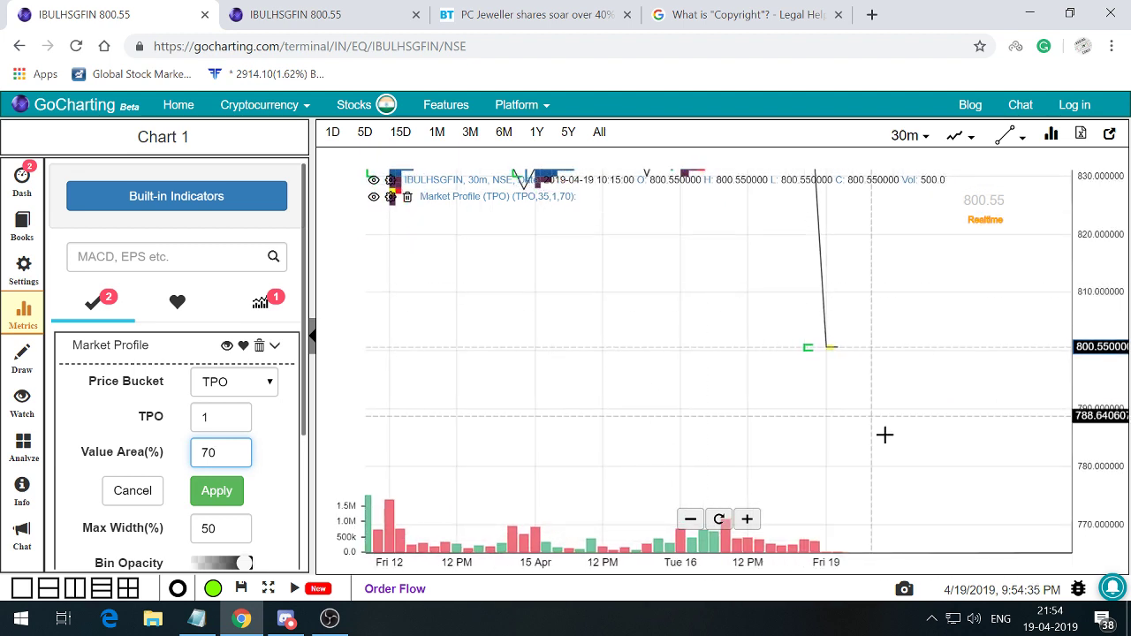
left_click_drag(667, 362, 846, 504)
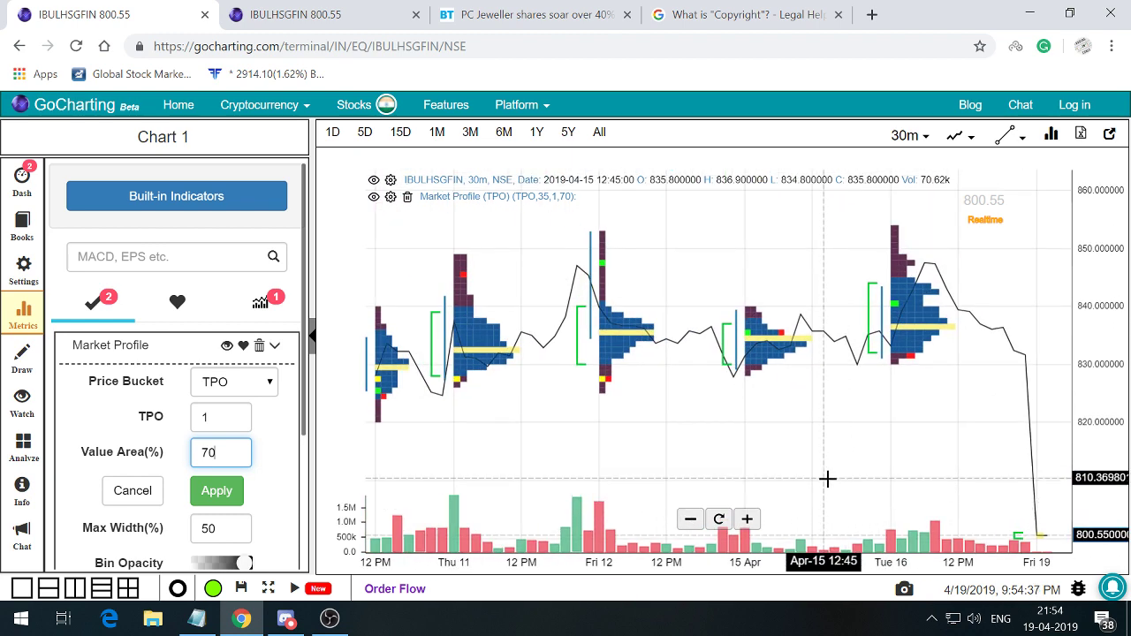